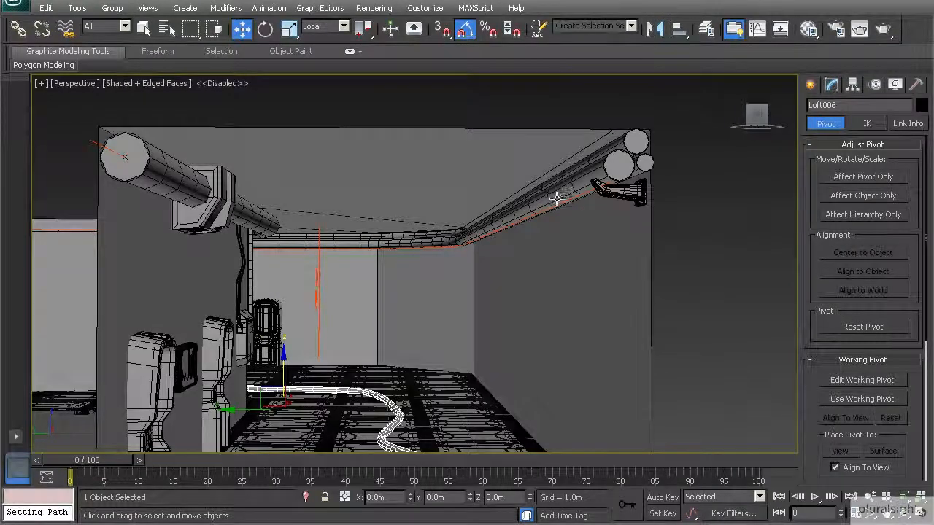
- Select the path line running beneath the ceiling pipes and examine where it starts near the support bracket
{"action": "scroll", "coordinate": [525, 211], "scroll_direction": "up", "scroll_amount": 5}
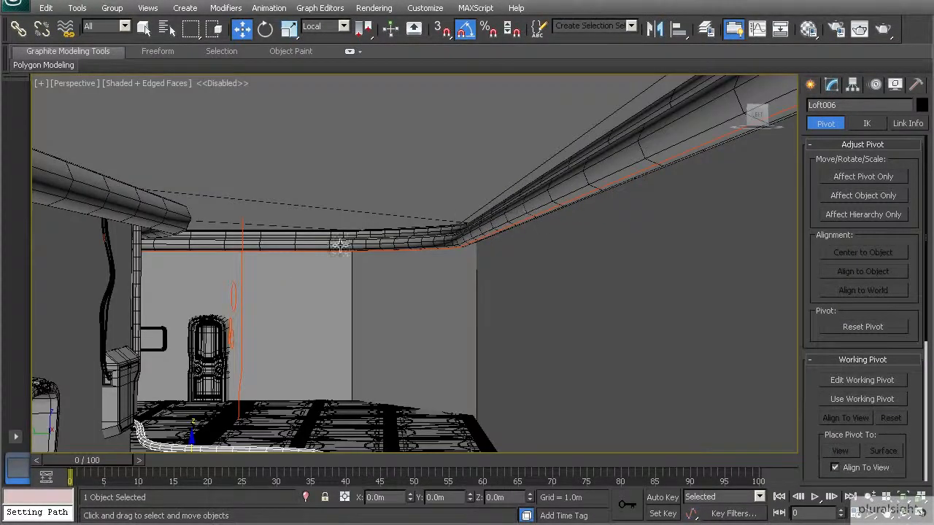
{"action": "middle_click_drag", "start_coordinate": [584, 183], "coordinate": [624, 176], "text": "alt"}
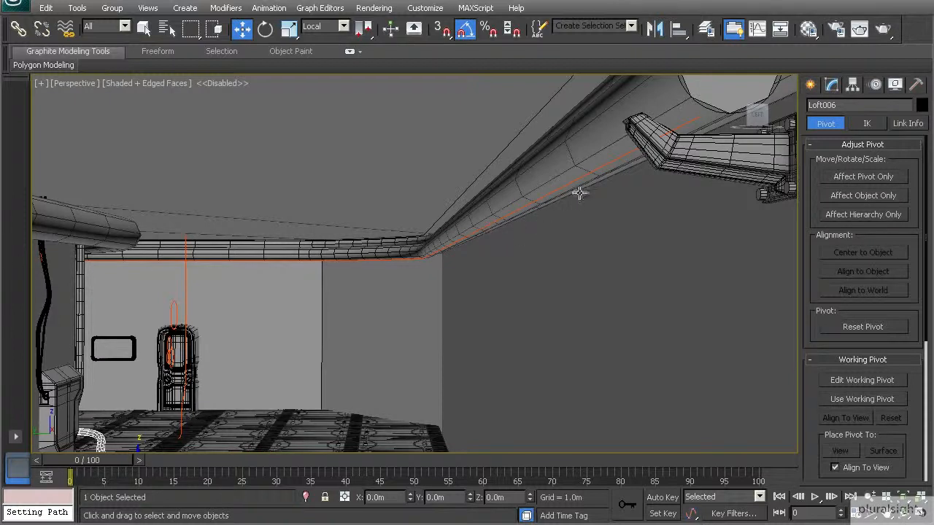
{"action": "left_click", "coordinate": [623, 156]}
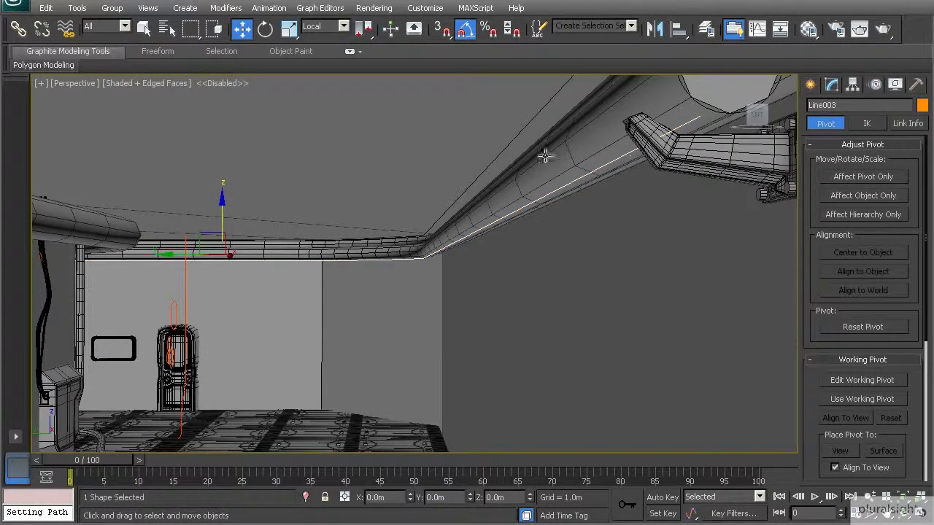
{"action": "middle_click_drag", "start_coordinate": [532, 179], "coordinate": [523, 190]}
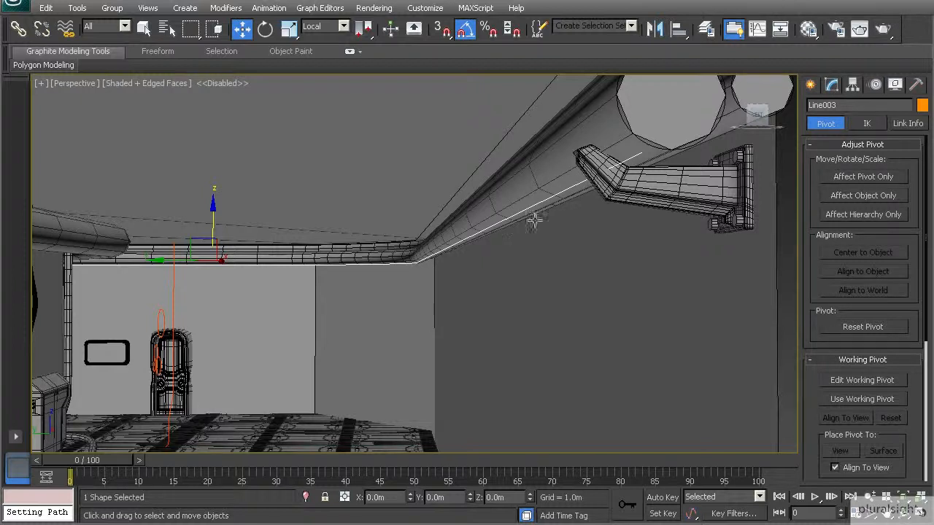
{"action": "middle_click_drag", "start_coordinate": [626, 184], "coordinate": [517, 182]}
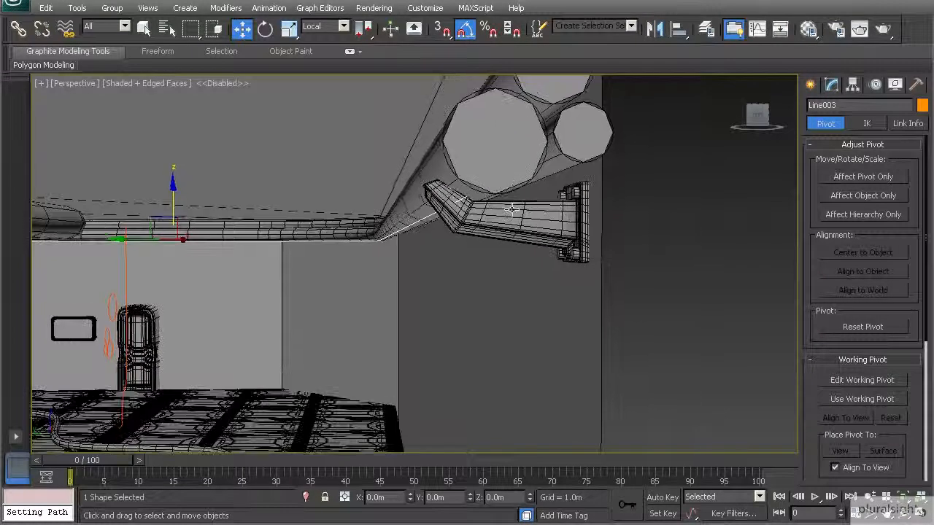
- Move only the pivot of the Pipe_Support group onto the end of the path line, using a wireframe left view
{"action": "left_click", "coordinate": [532, 212]}
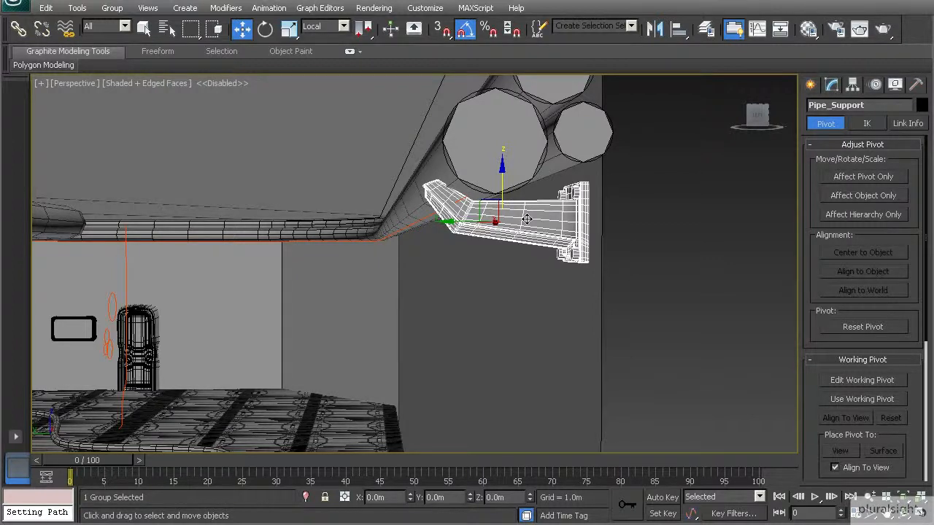
{"action": "middle_click_drag", "start_coordinate": [527, 219], "coordinate": [381, 191], "text": "alt"}
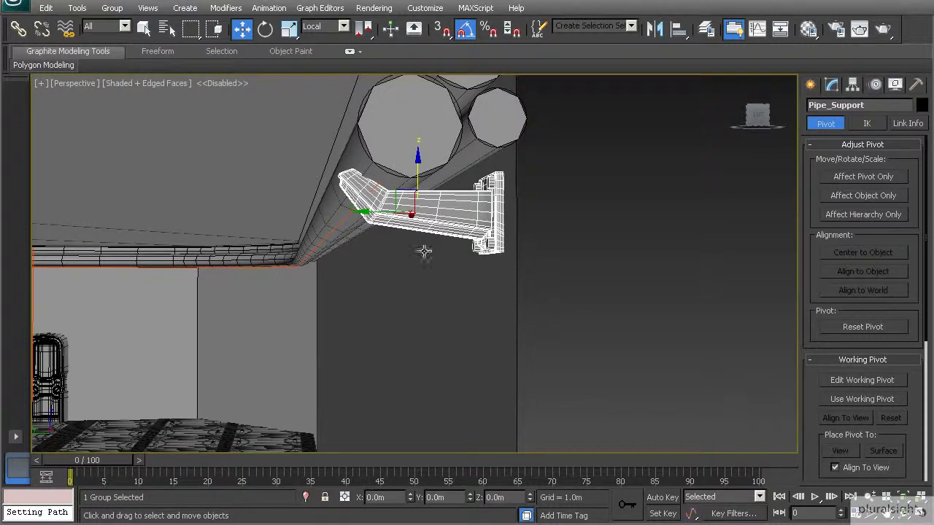
{"action": "middle_click_drag", "start_coordinate": [411, 207], "coordinate": [403, 210], "text": "alt"}
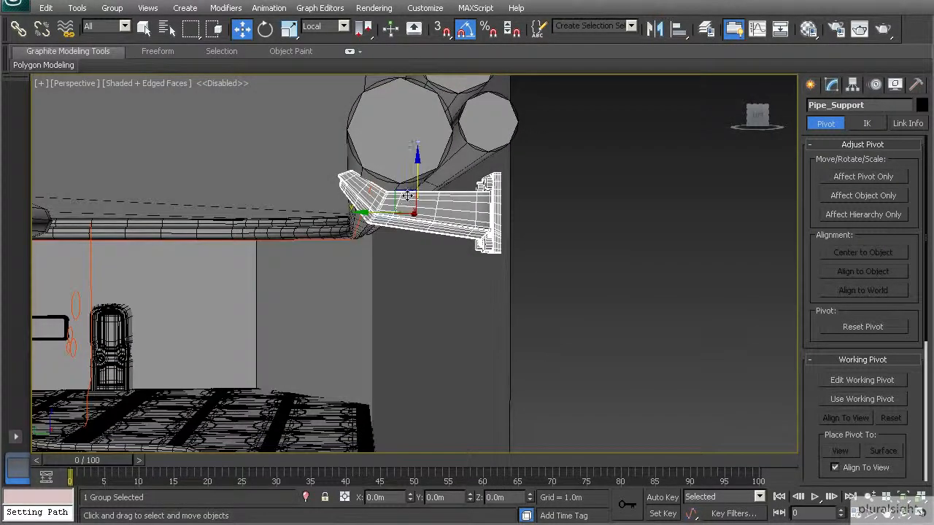
{"action": "key", "text": "l"}
{"action": "scroll", "coordinate": [409, 233], "scroll_direction": "up", "scroll_amount": 3}
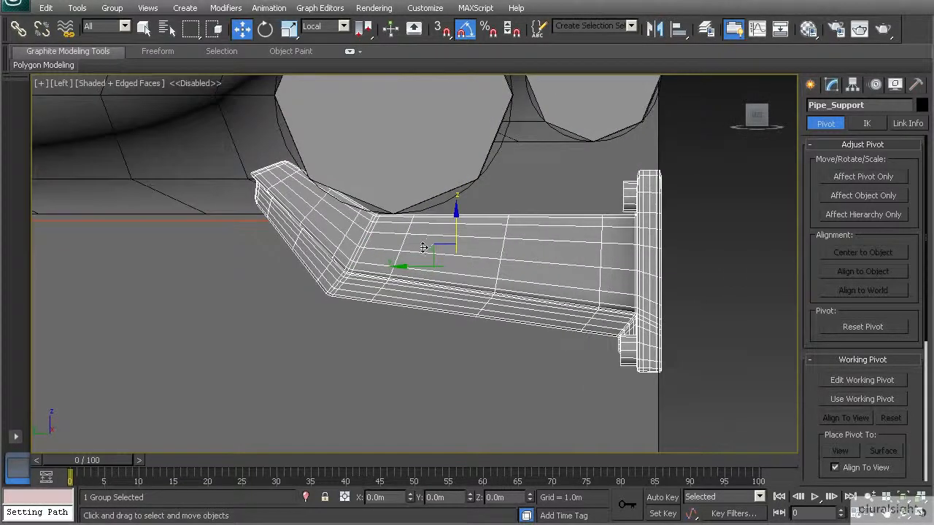
{"action": "key", "text": "F3"}
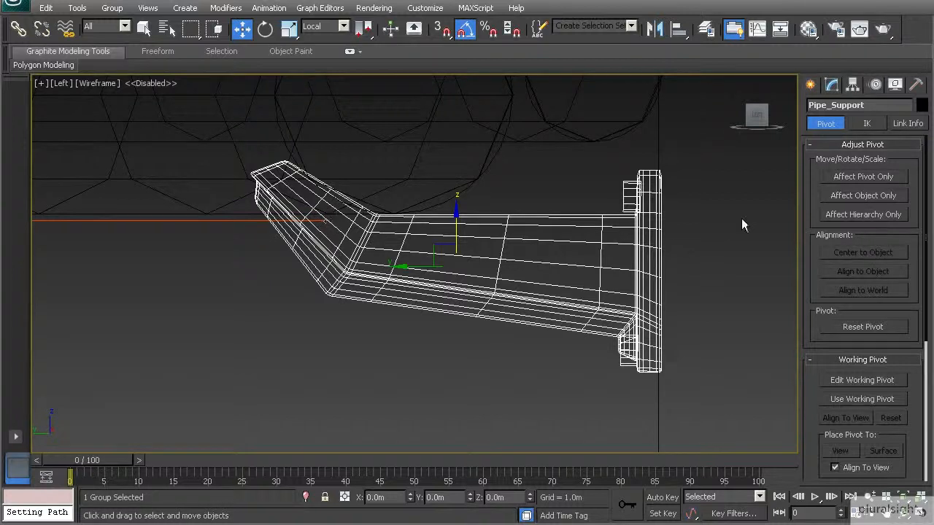
{"action": "left_click", "coordinate": [864, 178]}
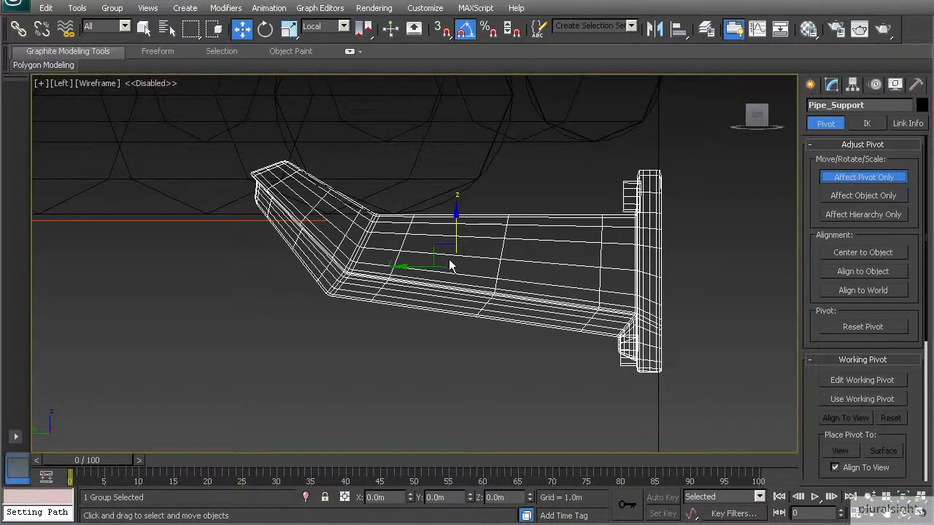
{"action": "left_click_drag", "start_coordinate": [434, 244], "coordinate": [306, 199]}
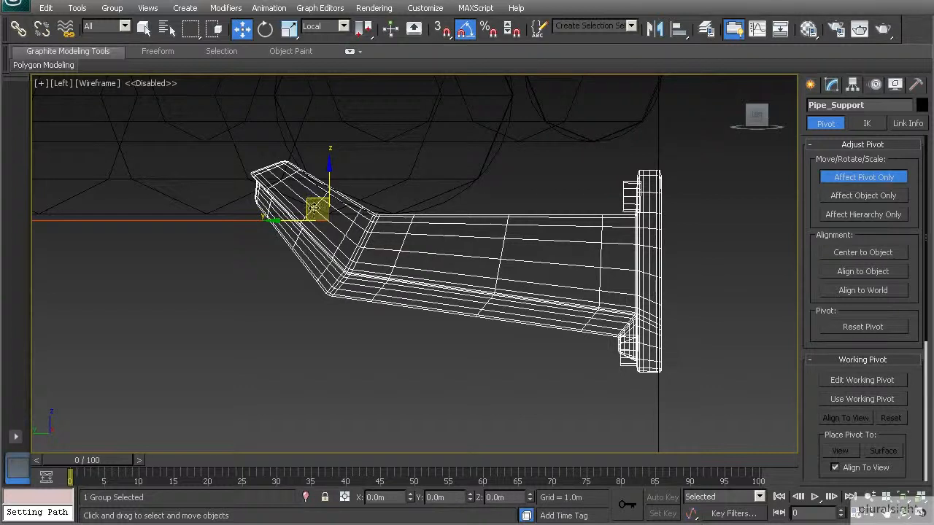
{"action": "left_click", "coordinate": [867, 178]}
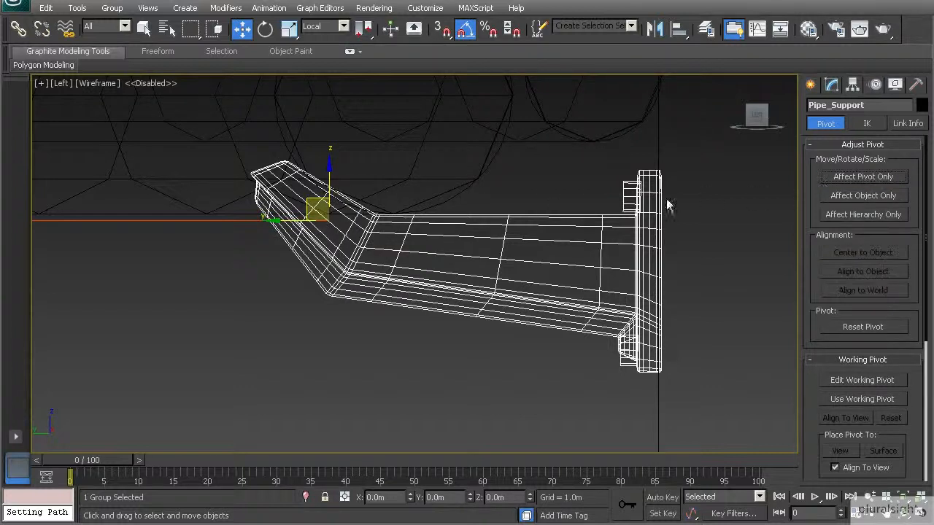
- Return to the shaded perspective view and apply a Path Constraint from the pipe support to the line beneath the pipes
{"action": "scroll", "coordinate": [378, 240], "scroll_direction": "down", "scroll_amount": 3}
{"action": "key", "text": "p"}
{"action": "mouse_move", "coordinate": [367, 247]}
{"action": "middle_mouse_down", "text": "alt"}
{"action": "mouse_move", "coordinate": [393, 264]}
{"action": "mouse_move", "coordinate": [419, 248]}
{"action": "mouse_move", "coordinate": [492, 247]}
{"action": "mouse_move", "coordinate": [427, 223]}
{"action": "mouse_move", "coordinate": [501, 272]}
{"action": "middle_mouse_up", "text": "alt"}
{"action": "key", "text": "F3"}
{"action": "scroll", "coordinate": [399, 266], "scroll_direction": "down", "scroll_amount": 4}
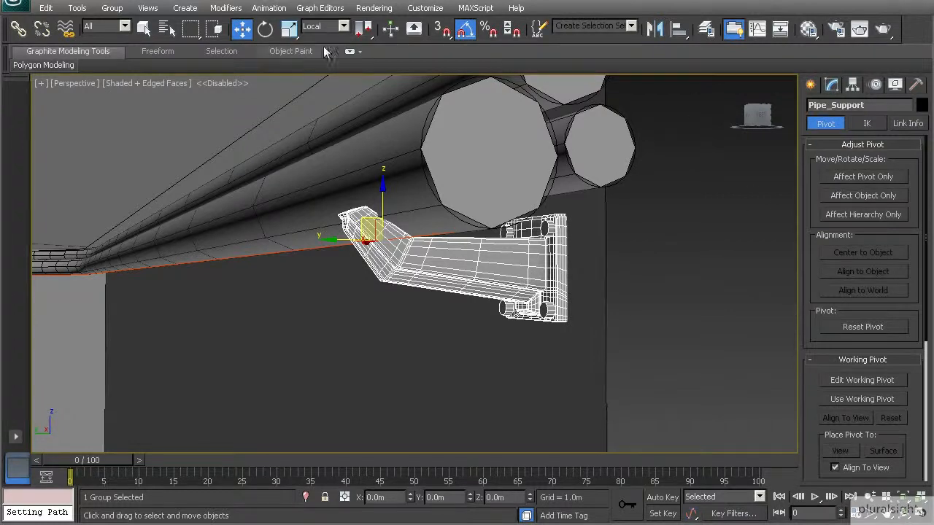
{"action": "left_click", "coordinate": [274, 10]}
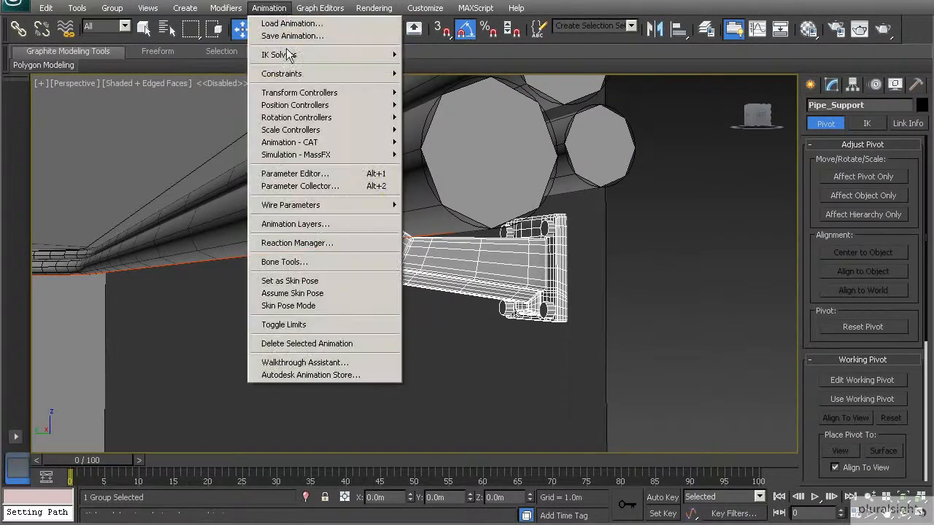
{"action": "mouse_move", "coordinate": [299, 76]}
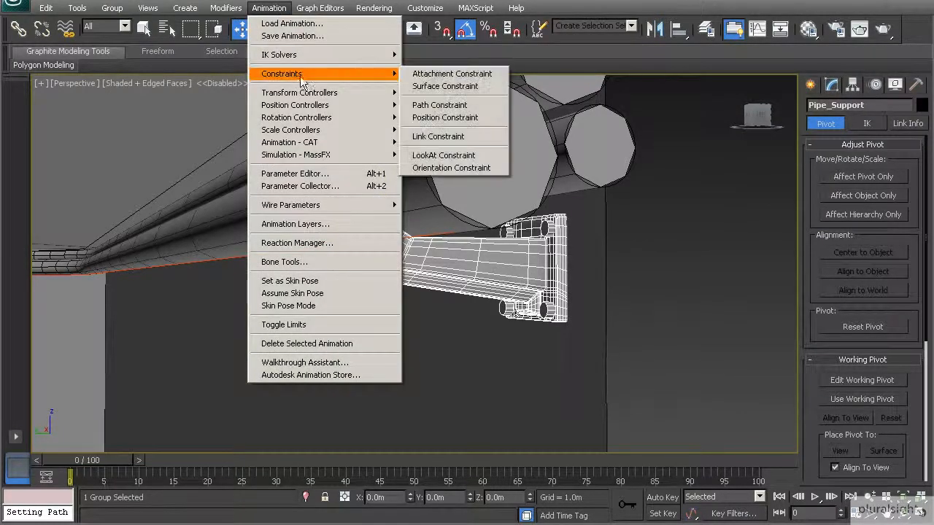
{"action": "left_click", "coordinate": [443, 106]}
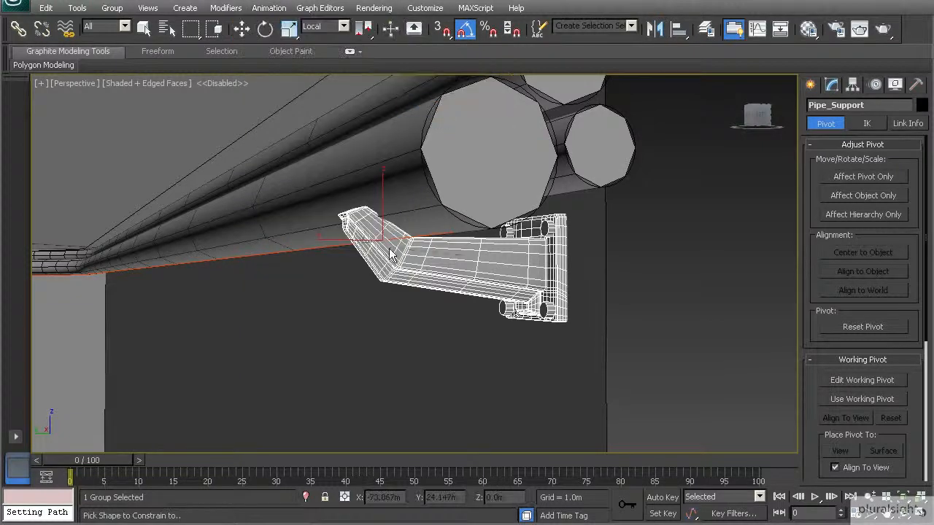
{"action": "middle_click_drag", "start_coordinate": [390, 252], "coordinate": [403, 220], "text": "alt"}
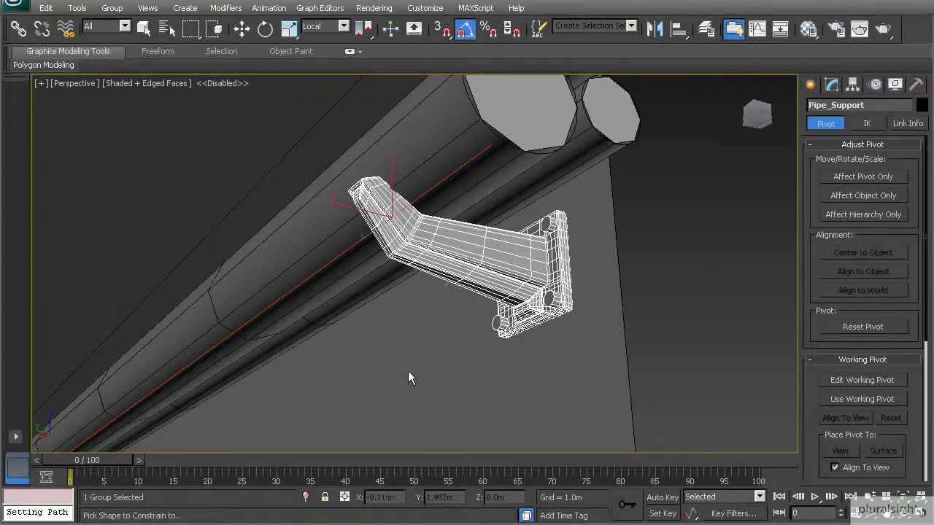
{"action": "left_click", "coordinate": [323, 267]}
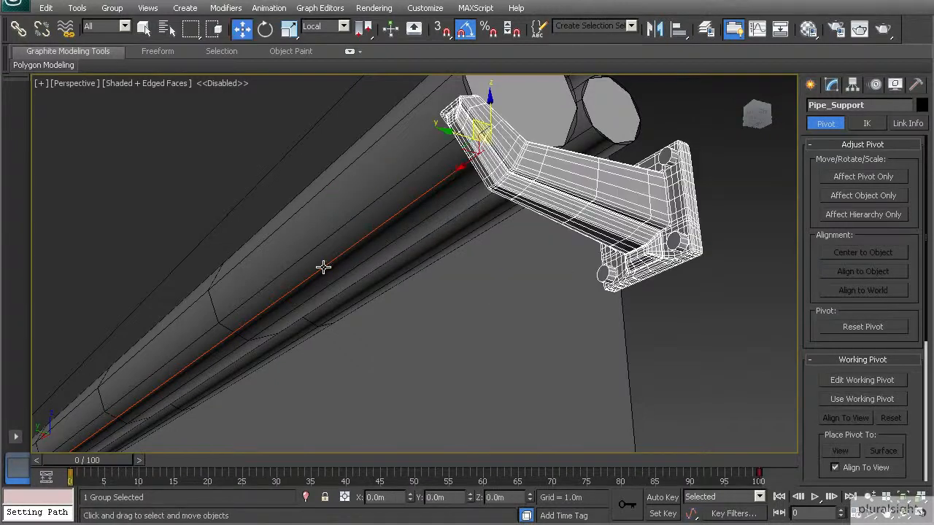
- Scrub the timeline to frame 32 to check how the support travels along the straight pipe run
{"action": "middle_click_drag", "start_coordinate": [393, 223], "coordinate": [418, 185], "text": "alt"}
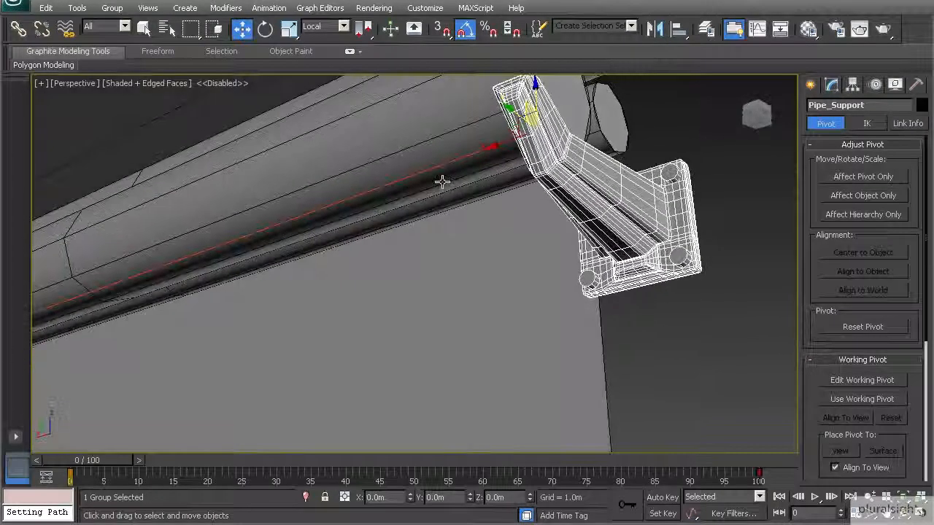
{"action": "middle_click_drag", "start_coordinate": [519, 144], "coordinate": [514, 162], "text": "alt"}
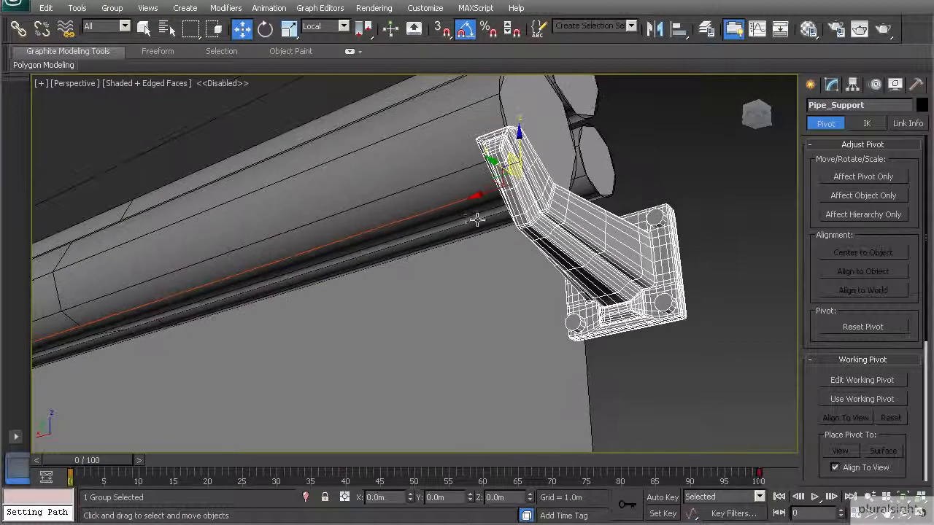
{"action": "middle_click_drag", "start_coordinate": [267, 407], "coordinate": [338, 367]}
{"action": "scroll", "coordinate": [304, 396], "scroll_direction": "down", "scroll_amount": 5}
{"action": "left_click_drag", "start_coordinate": [85, 461], "coordinate": [185, 470]}
{"action": "middle_click_drag", "start_coordinate": [118, 396], "coordinate": [506, 288]}
{"action": "middle_click_drag", "start_coordinate": [267, 365], "coordinate": [499, 302]}
{"action": "left_click_drag", "start_coordinate": [192, 463], "coordinate": [310, 468]}
{"action": "middle_click_drag", "start_coordinate": [287, 387], "coordinate": [498, 357]}
{"action": "scroll", "coordinate": [401, 398], "scroll_direction": "up", "scroll_amount": 2}
{"action": "middle_click_drag", "start_coordinate": [350, 398], "coordinate": [605, 264]}
{"action": "middle_click_drag", "start_coordinate": [473, 339], "coordinate": [433, 349], "text": "alt"}
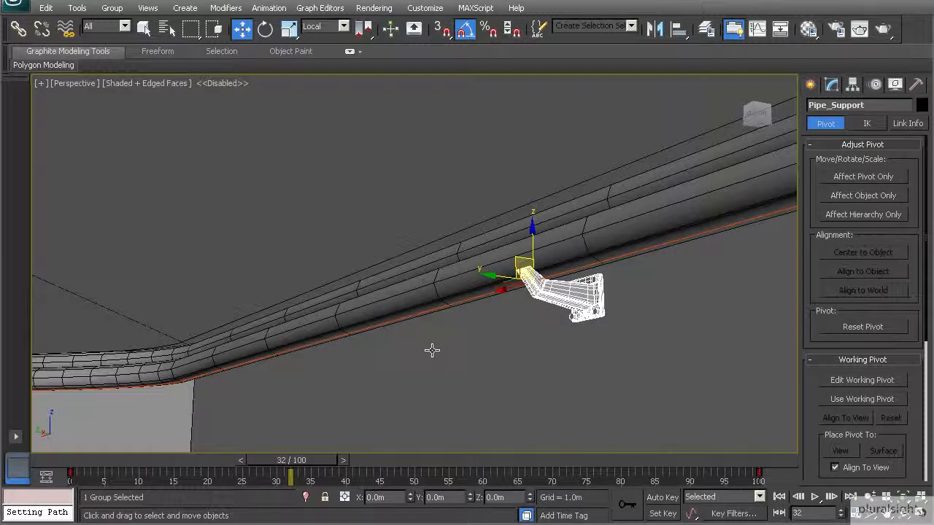
- Advance the timeline to frame 60 and examine the support's orientation along the curved part of the pipes
{"action": "key", "text": "z"}
{"action": "scroll", "coordinate": [394, 369], "scroll_direction": "down", "scroll_amount": 3}
{"action": "middle_click_drag", "start_coordinate": [368, 370], "coordinate": [406, 368]}
{"action": "middle_click_drag", "start_coordinate": [325, 362], "coordinate": [537, 336]}
{"action": "scroll", "coordinate": [538, 336], "scroll_direction": "down", "scroll_amount": 3}
{"action": "middle_click_drag", "start_coordinate": [380, 360], "coordinate": [248, 327]}
{"action": "left_click_drag", "start_coordinate": [291, 459], "coordinate": [468, 463]}
{"action": "middle_click_drag", "start_coordinate": [342, 400], "coordinate": [425, 377], "text": "alt"}
{"action": "scroll", "coordinate": [259, 389], "scroll_direction": "up", "scroll_amount": 1}
{"action": "key", "text": "z"}
{"action": "scroll", "coordinate": [389, 379], "scroll_direction": "down", "scroll_amount": 4}
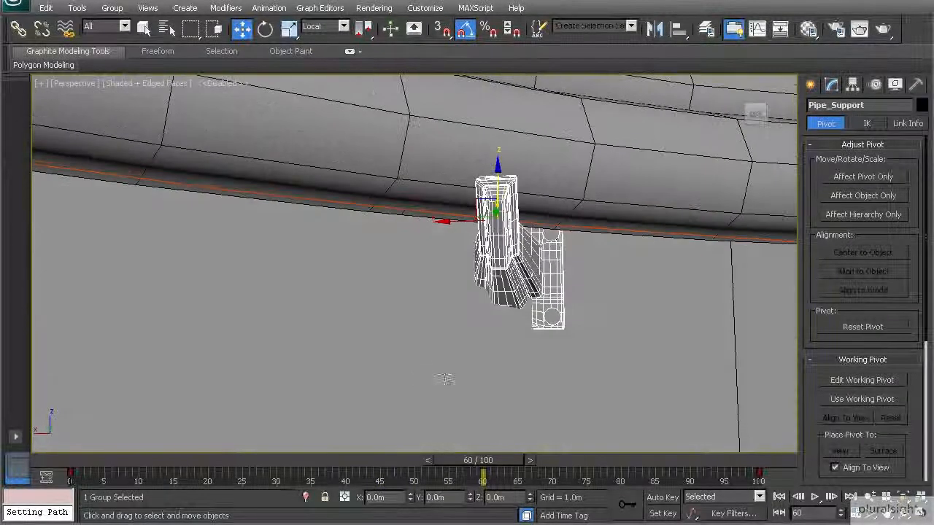
- Advance the timeline to frame 63 and on to frame 72, inspecting how the support sits against the pipes around the bend
{"action": "left_click_drag", "start_coordinate": [464, 461], "coordinate": [482, 461]}
{"action": "middle_click_drag", "start_coordinate": [226, 327], "coordinate": [379, 356]}
{"action": "scroll", "coordinate": [232, 288], "scroll_direction": "down", "scroll_amount": 4}
{"action": "middle_click_drag", "start_coordinate": [239, 314], "coordinate": [307, 322]}
{"action": "middle_click_drag", "start_coordinate": [425, 311], "coordinate": [460, 329], "text": "alt"}
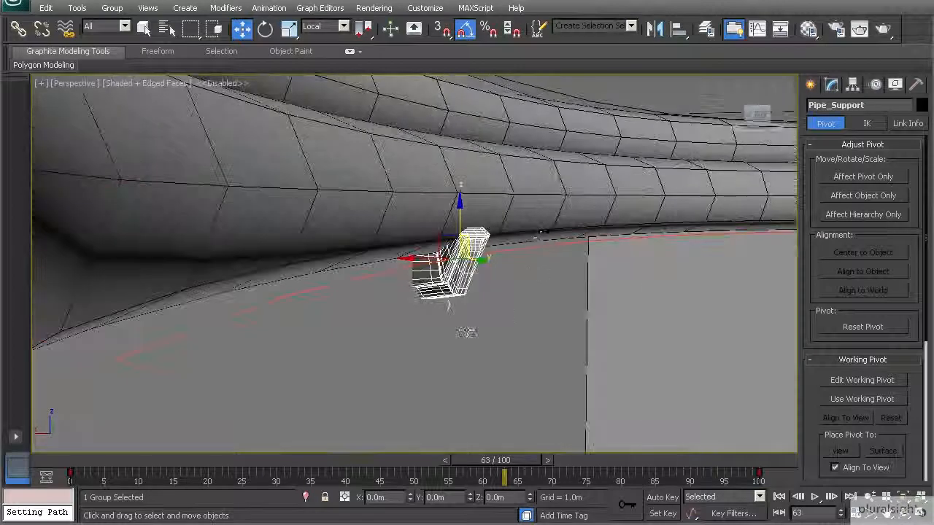
{"action": "middle_click_drag", "start_coordinate": [521, 238], "coordinate": [453, 437], "text": "alt"}
{"action": "left_click_drag", "start_coordinate": [478, 458], "coordinate": [540, 458]}
{"action": "middle_click_drag", "start_coordinate": [285, 369], "coordinate": [361, 343], "text": "alt"}
{"action": "middle_click_drag", "start_coordinate": [252, 293], "coordinate": [502, 279], "text": "alt"}
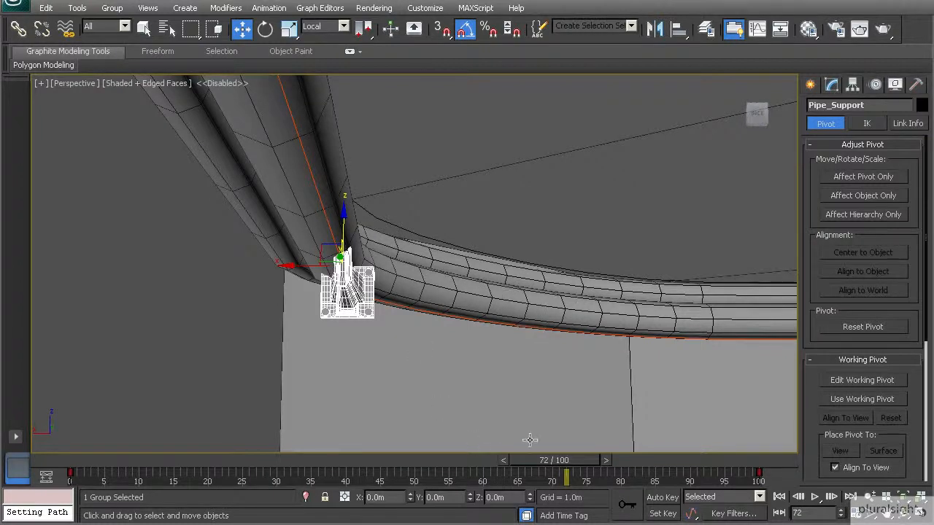
- Return the timeline to frame 0 and frame the pipe support at the start of the path
{"action": "left_click_drag", "start_coordinate": [568, 471], "coordinate": [73, 461]}
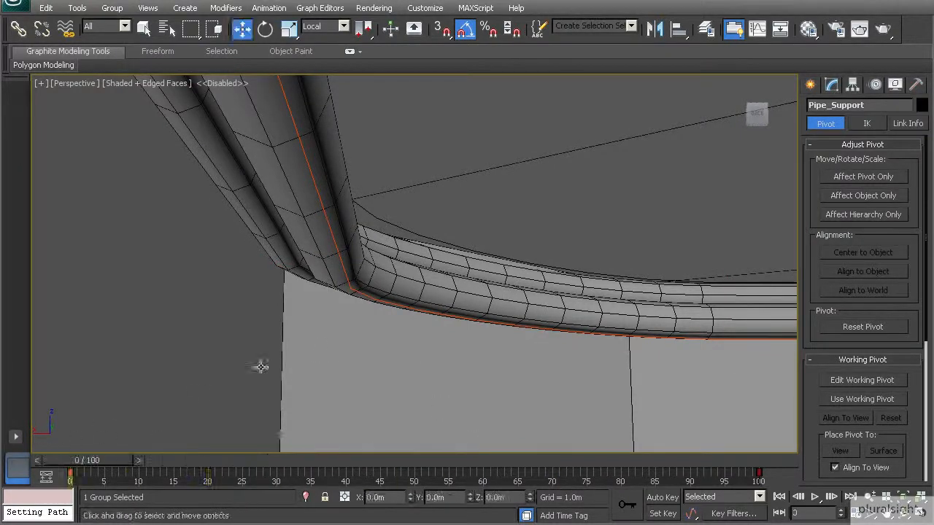
{"action": "key", "text": "z"}
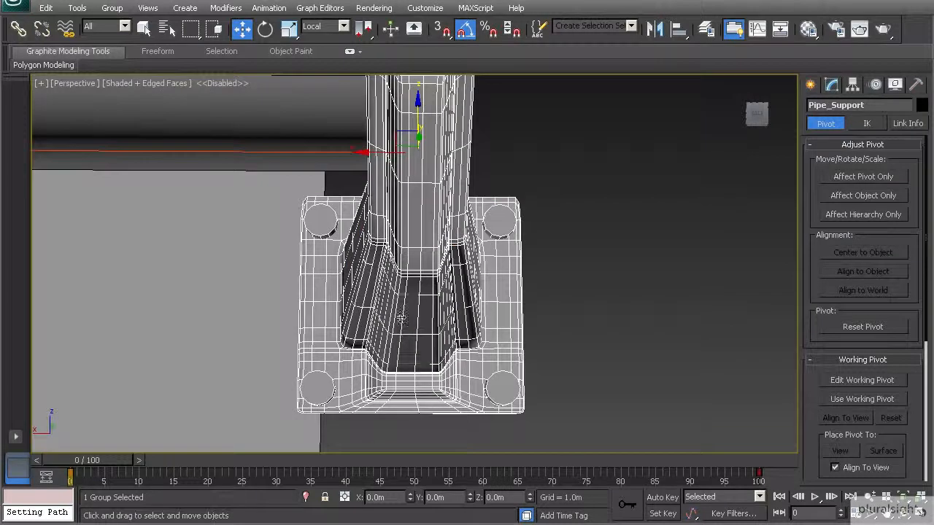
{"action": "scroll", "coordinate": [399, 324], "scroll_direction": "down", "scroll_amount": 3}
{"action": "middle_click_drag", "start_coordinate": [398, 321], "coordinate": [621, 309], "text": "alt"}
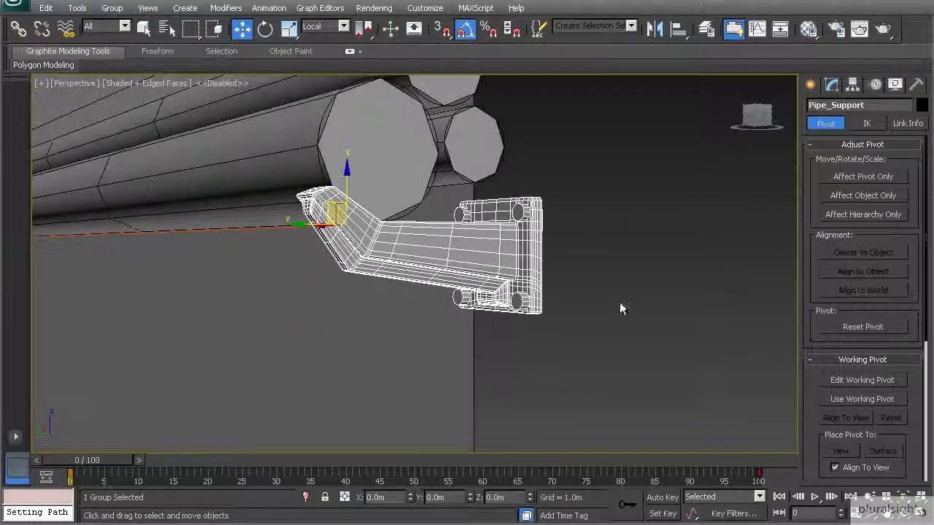
- Enable Follow in the path constraint's motion parameters for the pipe support
{"action": "left_click", "coordinate": [875, 86]}
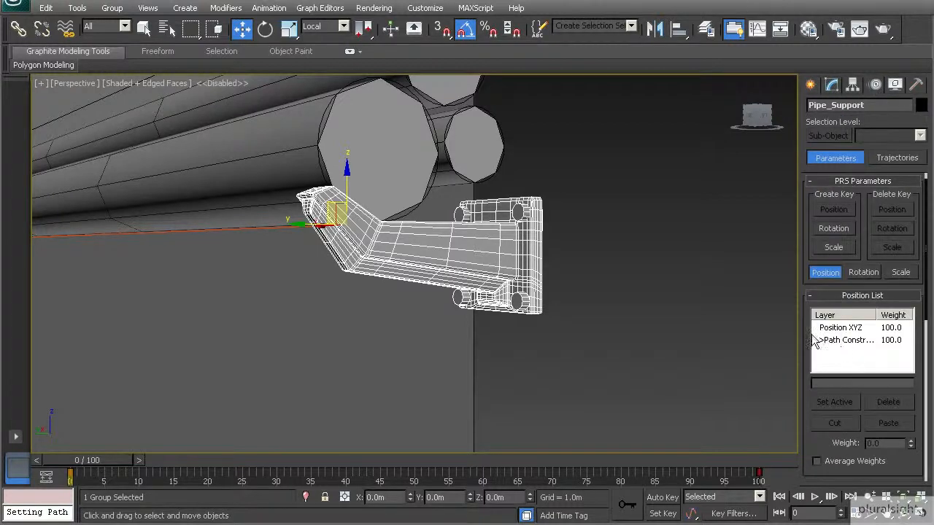
{"action": "left_click_drag", "start_coordinate": [802, 329], "coordinate": [868, 295]}
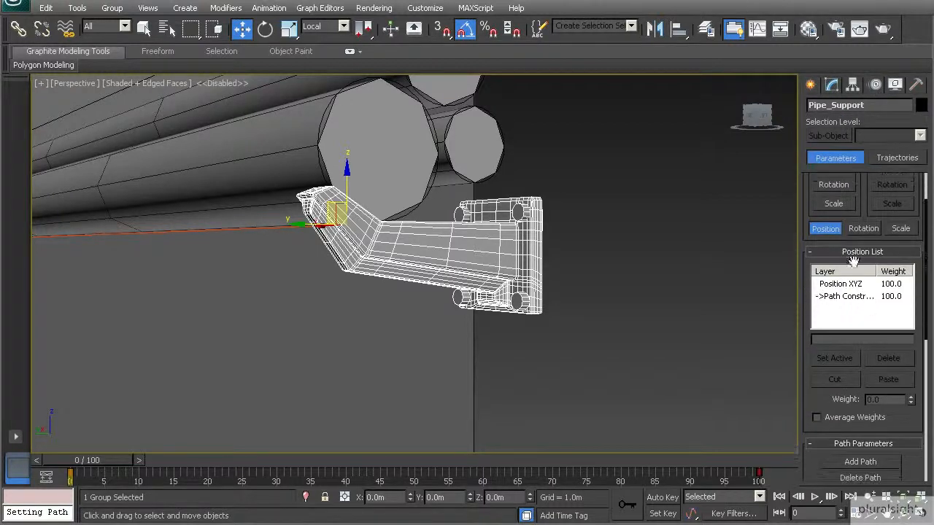
{"action": "left_click_drag", "start_coordinate": [808, 345], "coordinate": [821, 250]}
{"action": "left_click", "coordinate": [845, 201]}
{"action": "left_click_drag", "start_coordinate": [808, 306], "coordinate": [814, 210]}
{"action": "scroll", "coordinate": [840, 319], "scroll_direction": "down", "scroll_amount": 4}
{"action": "scroll", "coordinate": [841, 314], "scroll_direction": "up", "scroll_amount": 2}
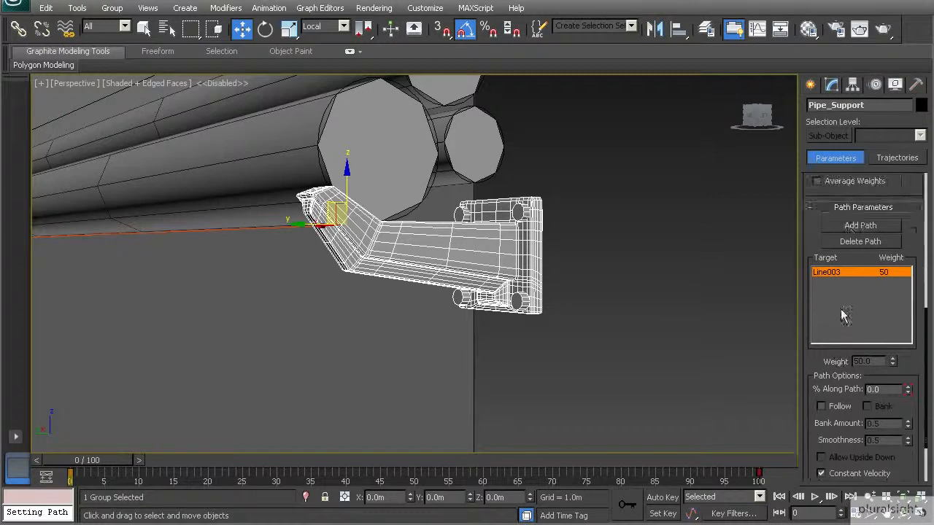
{"action": "scroll", "coordinate": [839, 367], "scroll_direction": "down", "scroll_amount": 2}
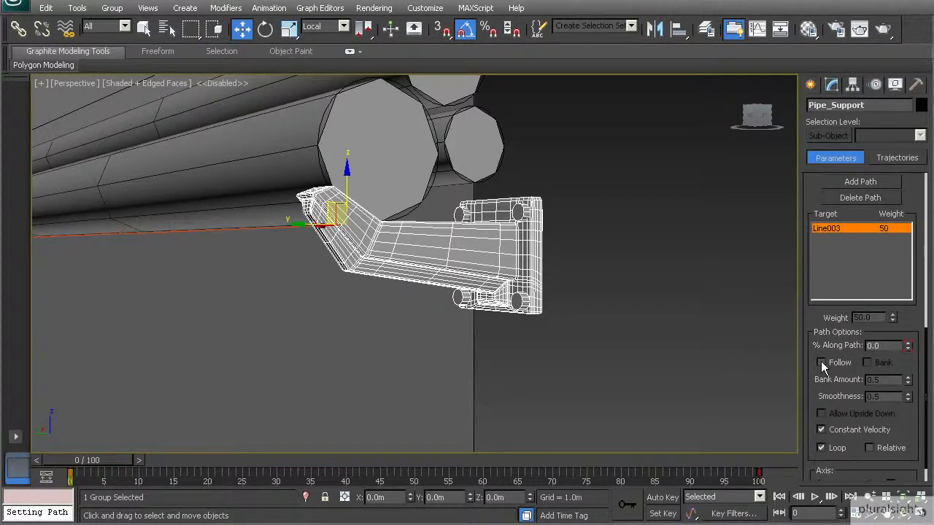
{"action": "left_click", "coordinate": [820, 363]}
- Scrub the timeline to frame 52 to check the support's orientation along the path, and return to frame 0
{"action": "middle_click_drag", "start_coordinate": [694, 348], "coordinate": [696, 327], "text": "alt"}
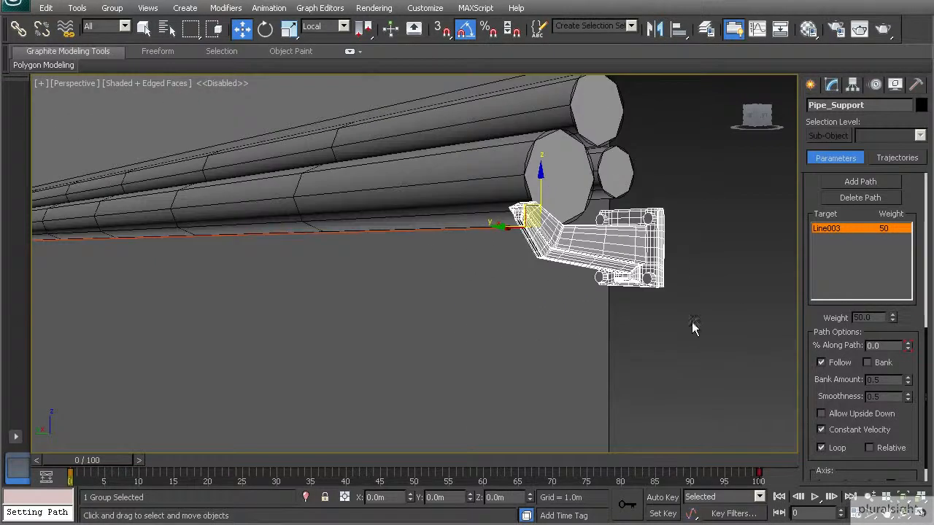
{"action": "left_click_drag", "start_coordinate": [136, 460], "coordinate": [434, 472]}
{"action": "key", "text": "z"}
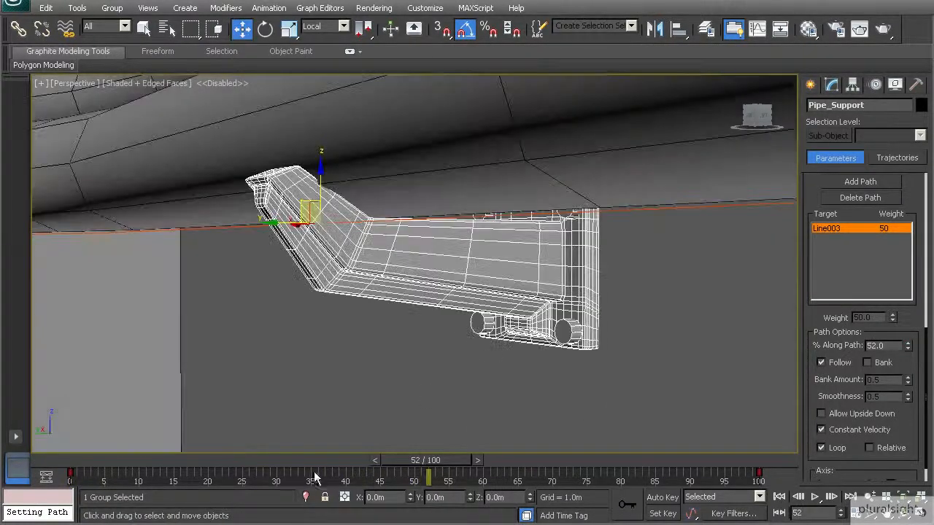
{"action": "scroll", "coordinate": [311, 360], "scroll_direction": "down", "scroll_amount": 4}
{"action": "middle_click_drag", "start_coordinate": [311, 360], "coordinate": [553, 435], "text": "alt"}
{"action": "scroll", "coordinate": [642, 346], "scroll_direction": "down", "scroll_amount": 4}
{"action": "left_click_drag", "start_coordinate": [426, 465], "coordinate": [80, 461]}
{"action": "key", "text": "w"}
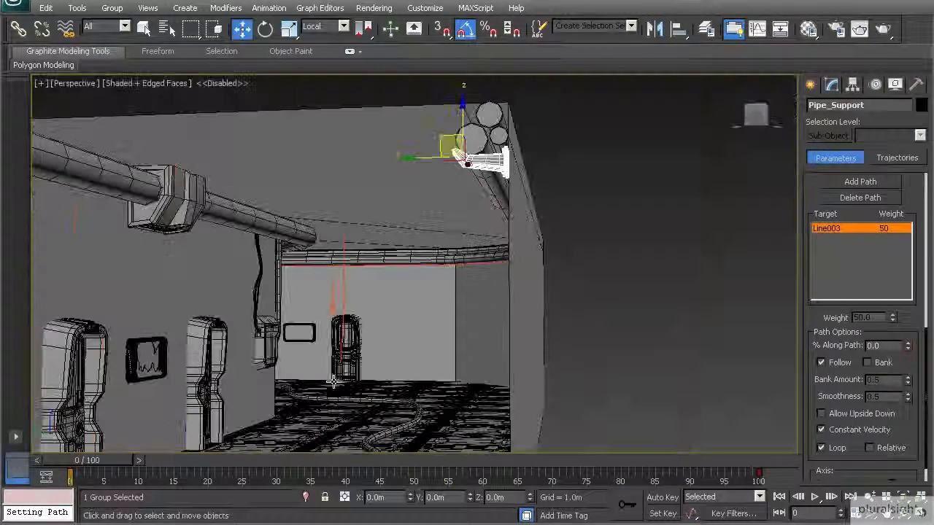
{"action": "middle_click_drag", "start_coordinate": [334, 382], "coordinate": [388, 393], "text": "alt"}
{"action": "scroll", "coordinate": [387, 393], "scroll_direction": "up", "scroll_amount": 1}
{"action": "scroll", "coordinate": [387, 395], "scroll_direction": "down", "scroll_amount": 1}
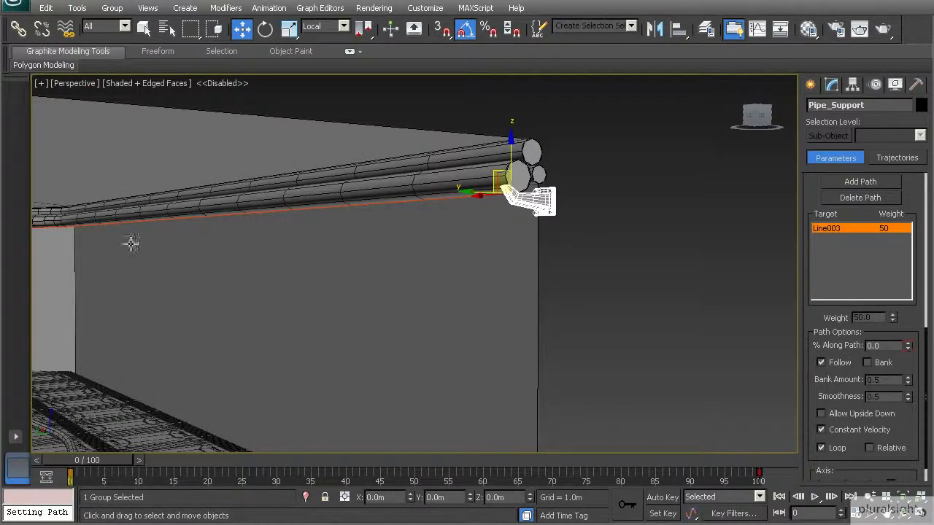
{"action": "scroll", "coordinate": [246, 309], "scroll_direction": "down", "scroll_amount": 4}
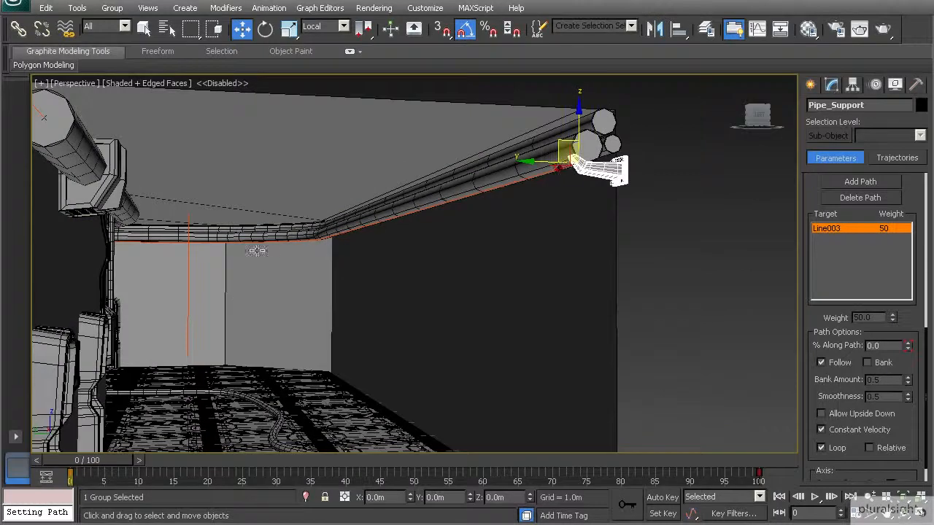
{"action": "mouse_move", "coordinate": [402, 280]}
{"action": "middle_mouse_down", "text": "alt"}
{"action": "mouse_move", "coordinate": [340, 283]}
{"action": "mouse_move", "coordinate": [340, 294]}
{"action": "mouse_move", "coordinate": [402, 260]}
{"action": "mouse_move", "coordinate": [404, 280]}
{"action": "middle_mouse_up", "text": "alt"}
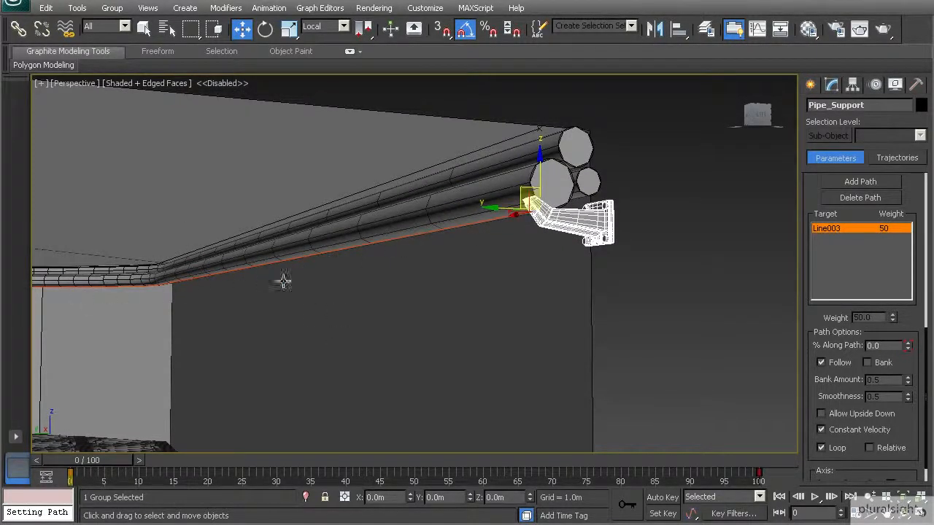
{"action": "left_click", "coordinate": [78, 8]}
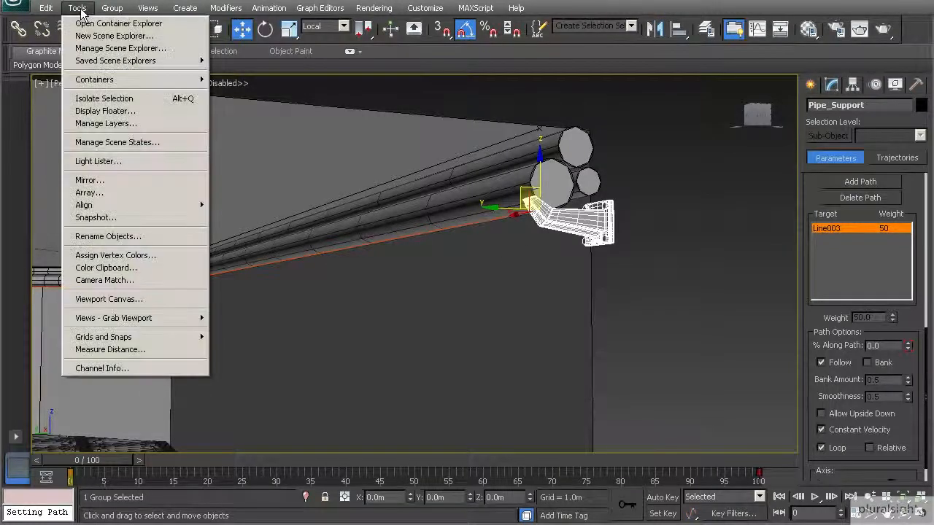
{"action": "left_click", "coordinate": [107, 219]}
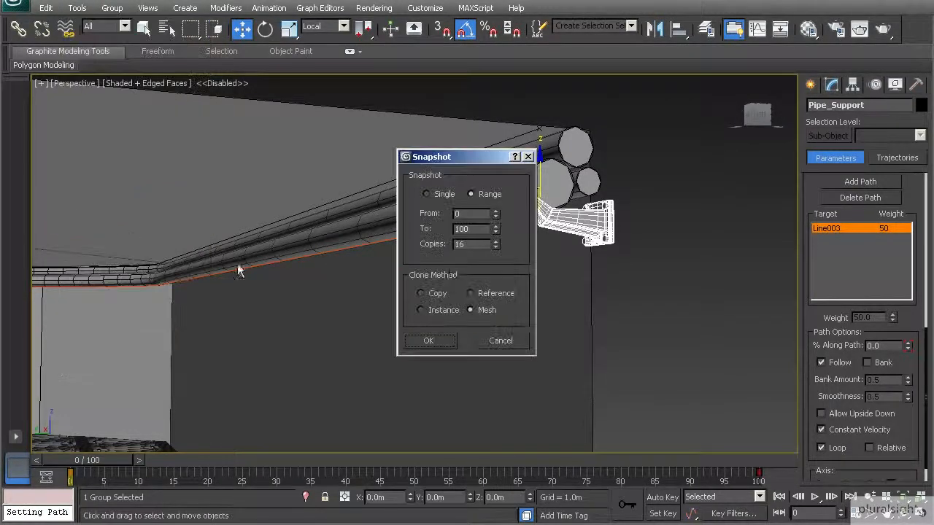
{"action": "left_click_drag", "start_coordinate": [440, 168], "coordinate": [675, 171]}
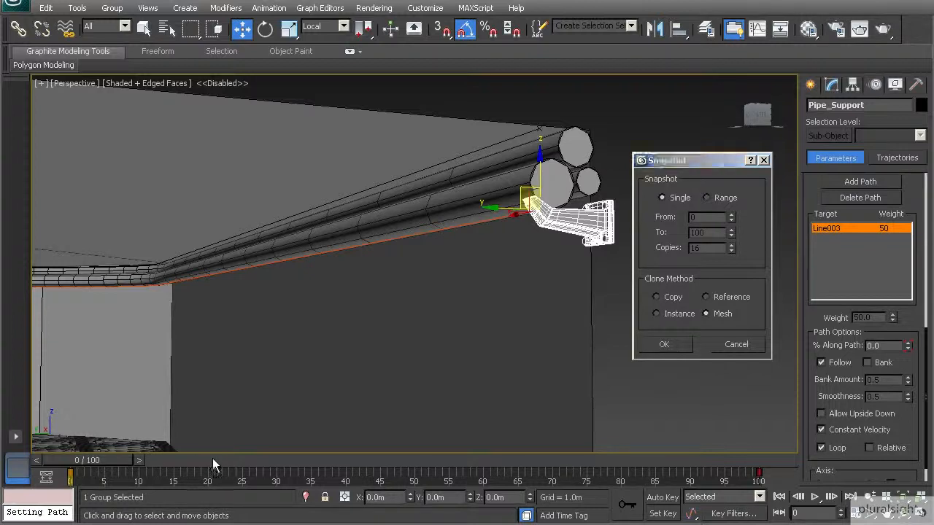
{"action": "left_click", "coordinate": [721, 347]}
{"action": "left_click_drag", "start_coordinate": [101, 460], "coordinate": [301, 474]}
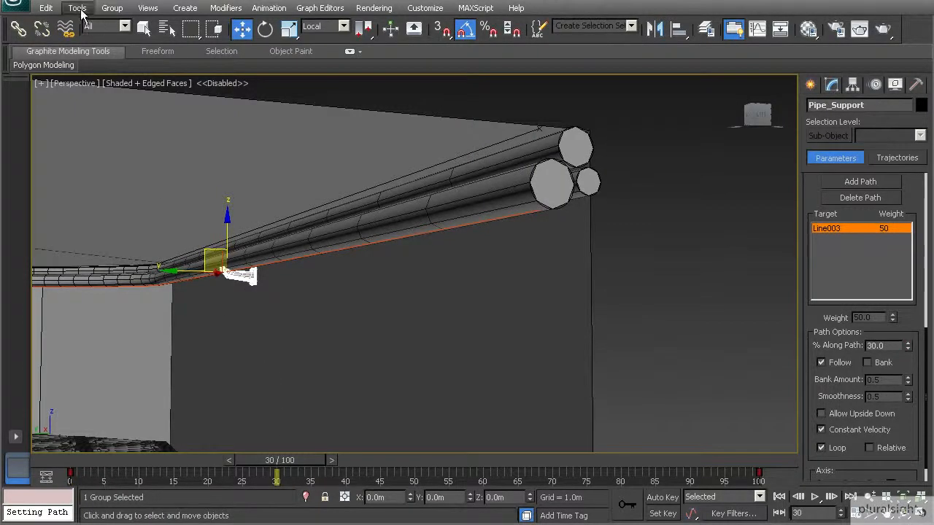
{"action": "left_click", "coordinate": [76, 8]}
{"action": "left_click", "coordinate": [105, 218]}
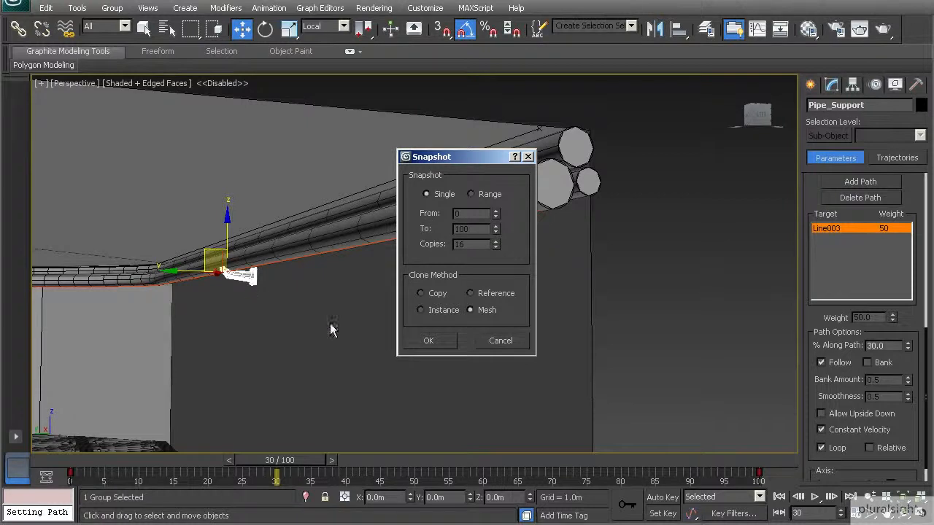
{"action": "left_click", "coordinate": [493, 344]}
{"action": "left_click_drag", "start_coordinate": [301, 464], "coordinate": [88, 464]}
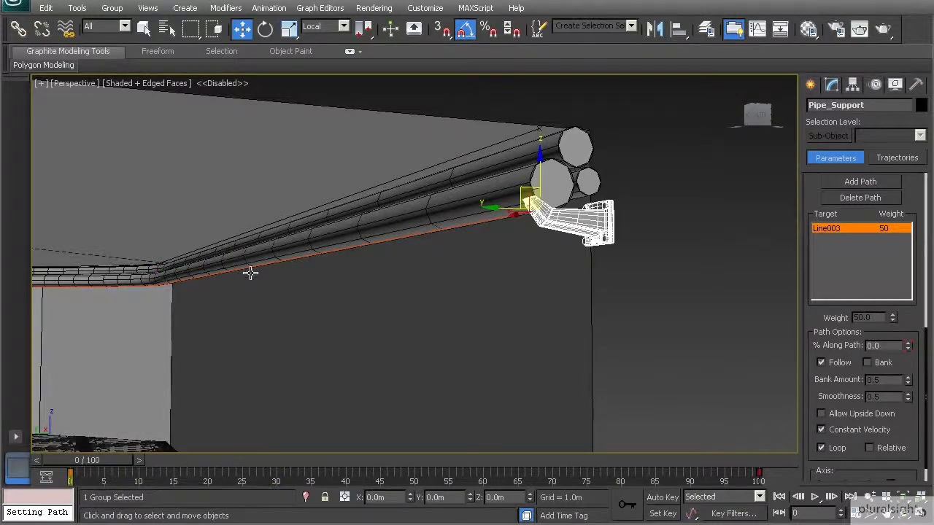
- Try a Snapshot of the pipe support over frames 0 to 100 with 16 mesh copies, and undo it
{"action": "left_click", "coordinate": [76, 8]}
{"action": "left_click", "coordinate": [107, 218]}
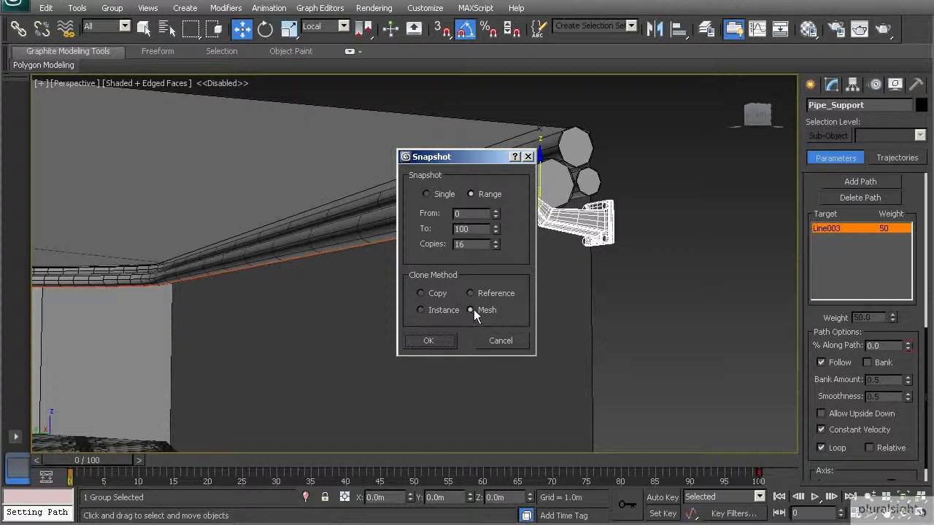
{"action": "left_click", "coordinate": [428, 340]}
{"action": "middle_click_drag", "start_coordinate": [379, 319], "coordinate": [404, 307], "text": "alt"}
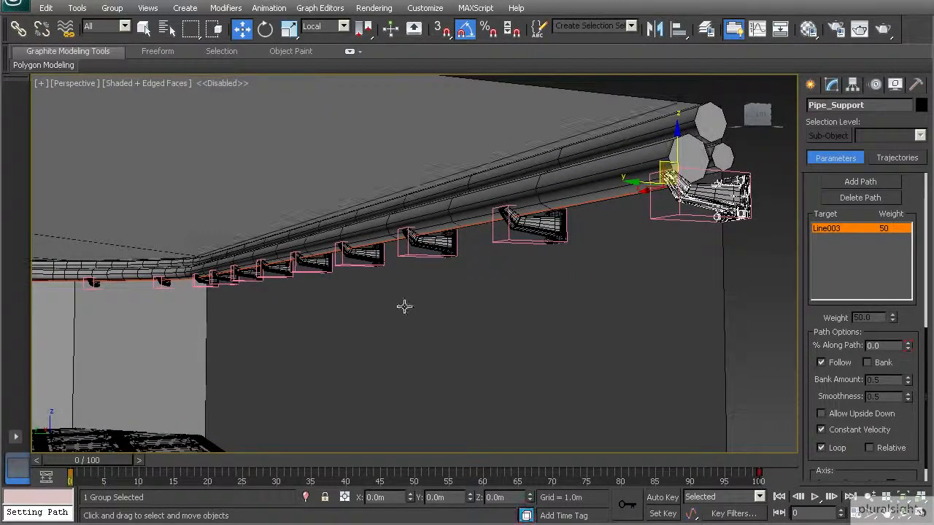
{"action": "middle_click_drag", "start_coordinate": [465, 277], "coordinate": [584, 310], "text": "alt"}
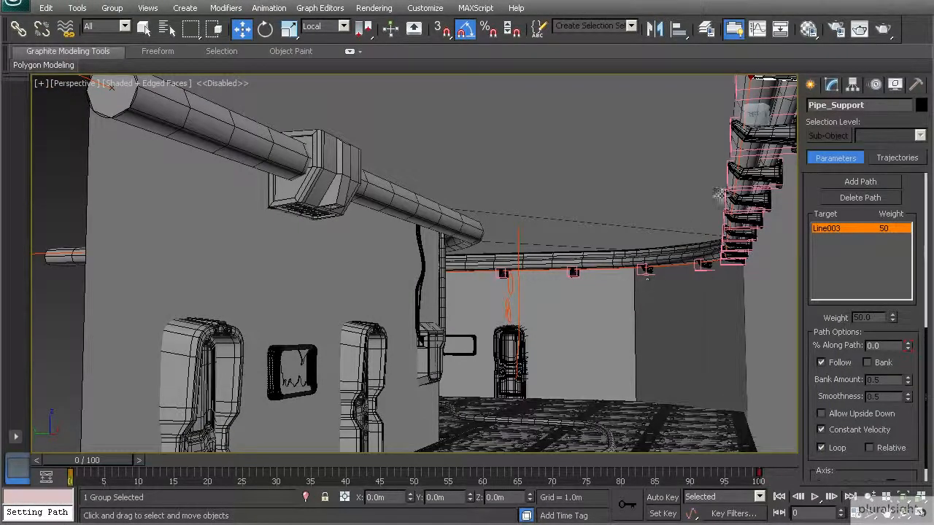
{"action": "key", "text": "ctrl+z"}
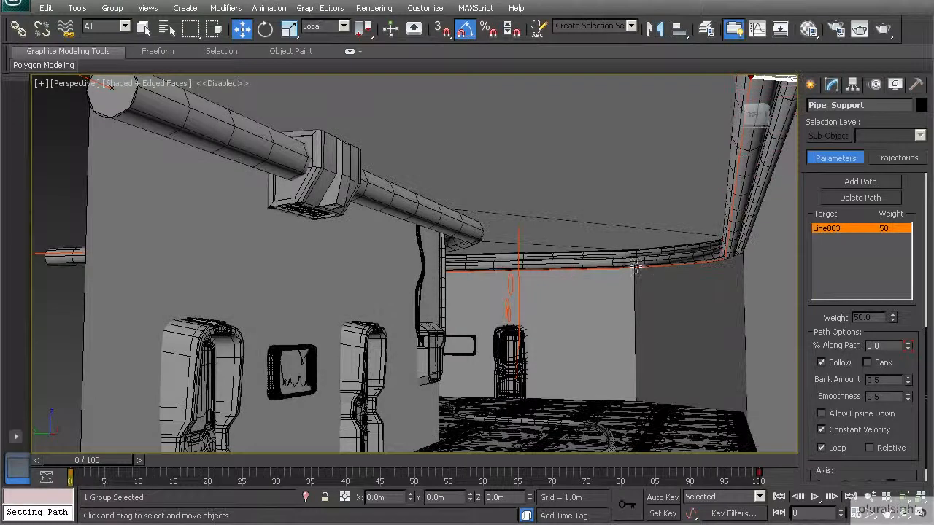
- Snapshot the pipe support along its path over frames 0 to 100 as 12 mesh copies
{"action": "left_click", "coordinate": [78, 7]}
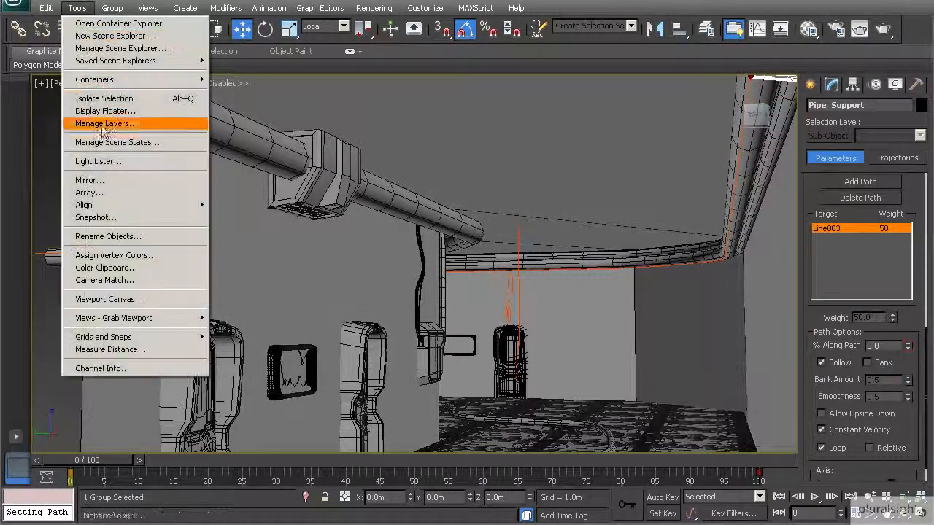
{"action": "left_click", "coordinate": [106, 217]}
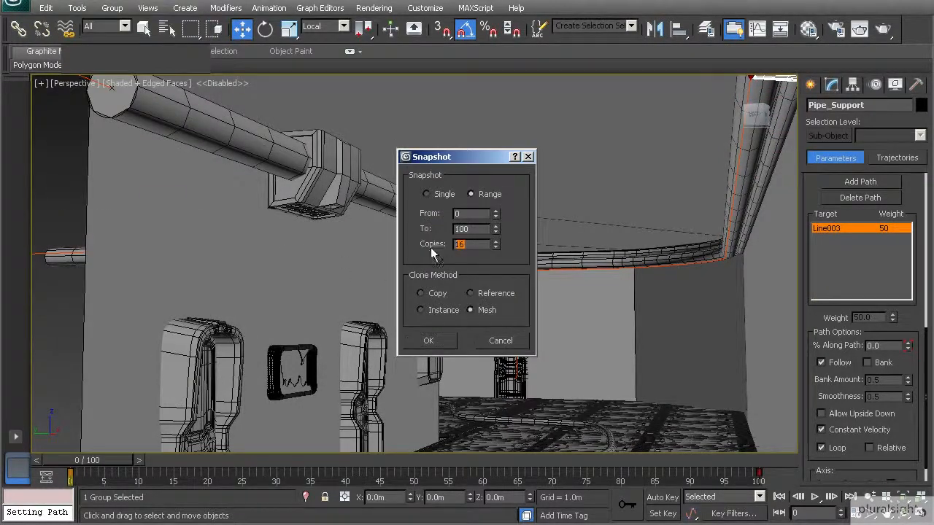
{"action": "left_click", "coordinate": [429, 341]}
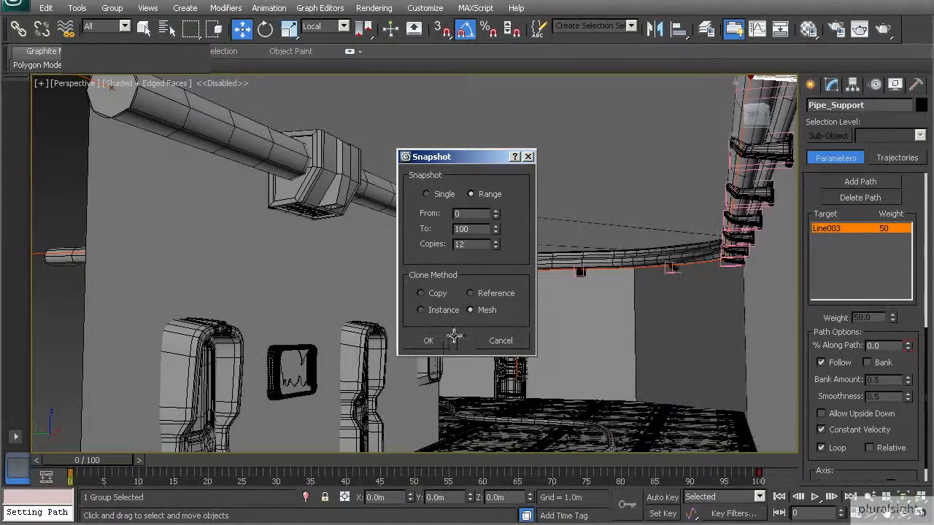
- Inspect how the support copies meet the wall around the pipe bend, especially where the bracket bases are attached
{"action": "mouse_move", "coordinate": [579, 291]}
{"action": "middle_mouse_down", "text": "alt"}
{"action": "mouse_move", "coordinate": [588, 281]}
{"action": "mouse_move", "coordinate": [577, 274]}
{"action": "mouse_move", "coordinate": [538, 277]}
{"action": "mouse_move", "coordinate": [567, 289]}
{"action": "mouse_move", "coordinate": [529, 267]}
{"action": "mouse_move", "coordinate": [535, 280]}
{"action": "mouse_move", "coordinate": [491, 266]}
{"action": "middle_mouse_up", "text": "alt"}
{"action": "scroll", "coordinate": [487, 263], "scroll_direction": "up", "scroll_amount": 8}
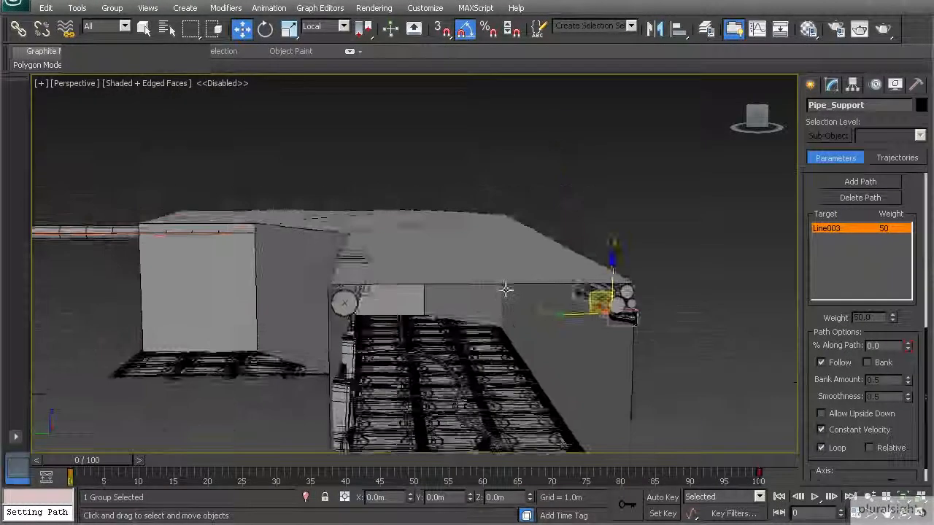
{"action": "middle_click_drag", "start_coordinate": [484, 286], "coordinate": [256, 186], "text": "alt"}
{"action": "scroll", "coordinate": [408, 268], "scroll_direction": "up", "scroll_amount": 5}
{"action": "scroll", "coordinate": [256, 186], "scroll_direction": "down", "scroll_amount": 4}
{"action": "middle_click_drag", "start_coordinate": [284, 149], "coordinate": [314, 228]}
{"action": "scroll", "coordinate": [339, 311], "scroll_direction": "up", "scroll_amount": 6}
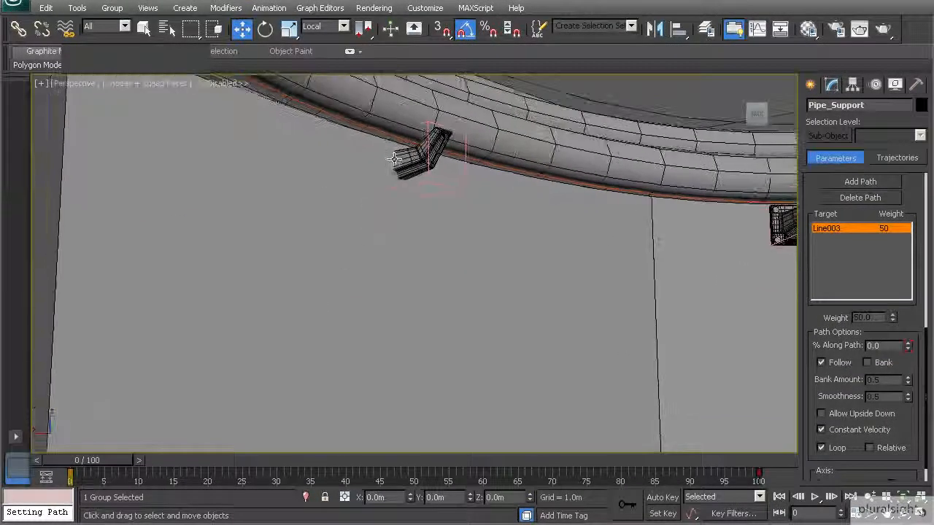
{"action": "scroll", "coordinate": [379, 190], "scroll_direction": "down", "scroll_amount": 4}
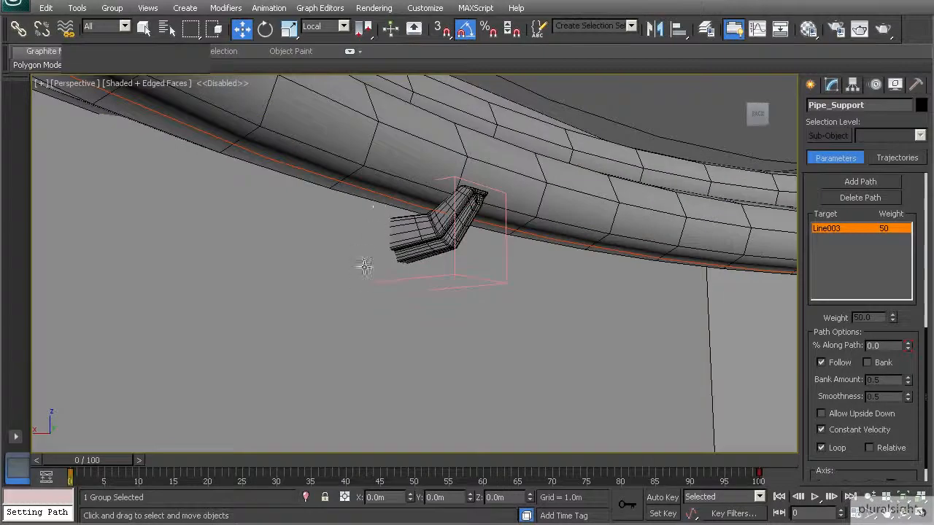
- Select the four horizontal edges of the corner wall section on the corridor mesh, in edge mode
{"action": "left_click", "coordinate": [400, 313]}
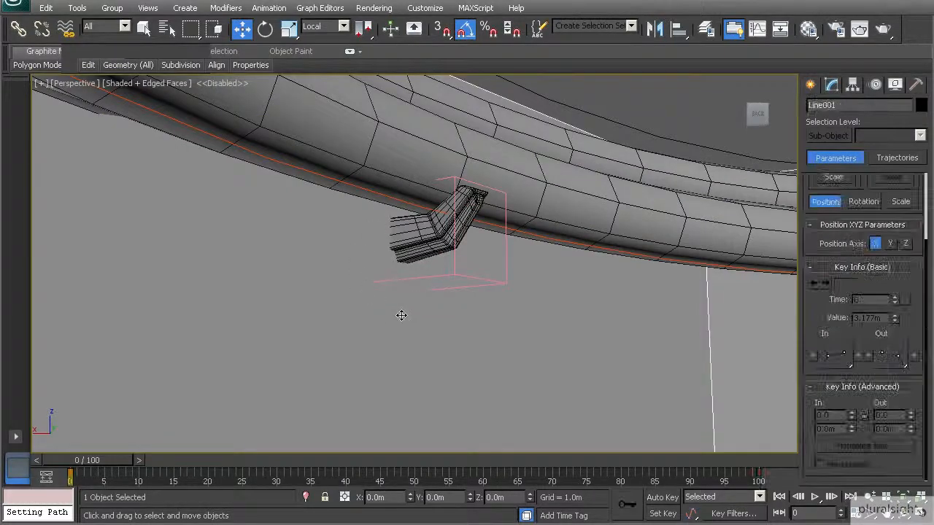
{"action": "left_click", "coordinate": [832, 83]}
{"action": "middle_click_drag", "start_coordinate": [660, 427], "coordinate": [522, 290]}
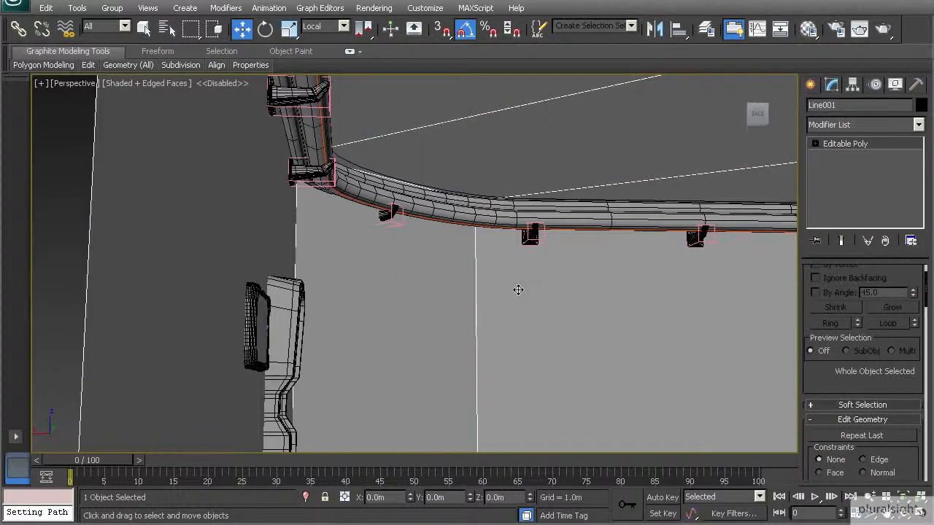
{"action": "key", "text": "2"}
{"action": "middle_click_drag", "start_coordinate": [440, 274], "coordinate": [573, 332], "text": "alt"}
{"action": "left_click", "coordinate": [570, 378]}
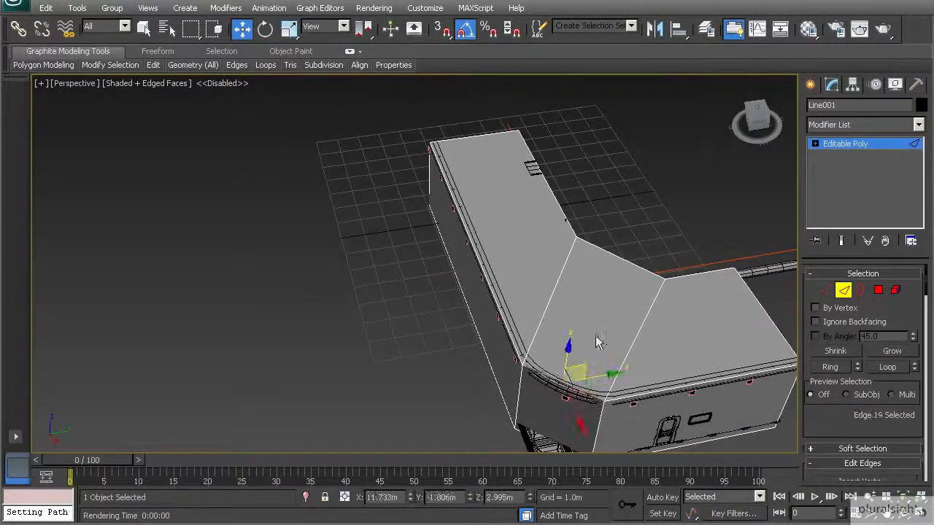
{"action": "left_click", "coordinate": [621, 256], "text": "shift"}
{"action": "middle_click_drag", "start_coordinate": [561, 382], "coordinate": [517, 279], "text": "alt"}
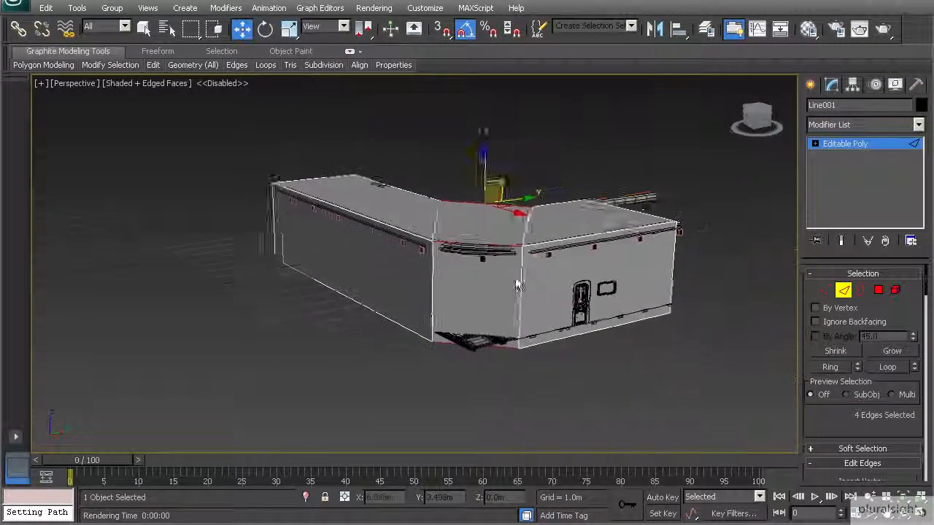
- Connect the selected corner edges with 2 segments and a pinch of 12
{"action": "scroll", "coordinate": [516, 290], "scroll_direction": "up", "scroll_amount": 4}
{"action": "scroll", "coordinate": [540, 296], "scroll_direction": "down", "scroll_amount": 3}
{"action": "scroll", "coordinate": [836, 419], "scroll_direction": "down", "scroll_amount": 5}
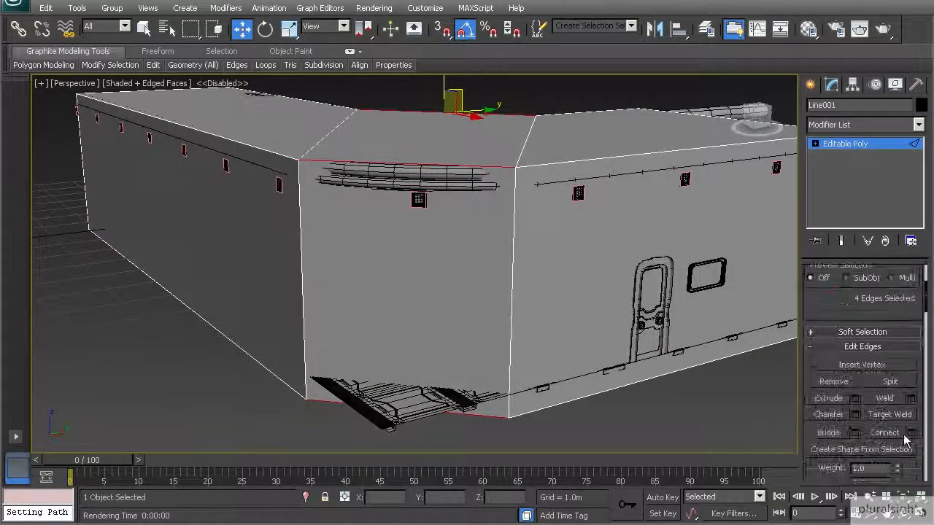
{"action": "left_click", "coordinate": [911, 432]}
{"action": "left_click", "coordinate": [427, 292]}
{"action": "left_click", "coordinate": [428, 272]}
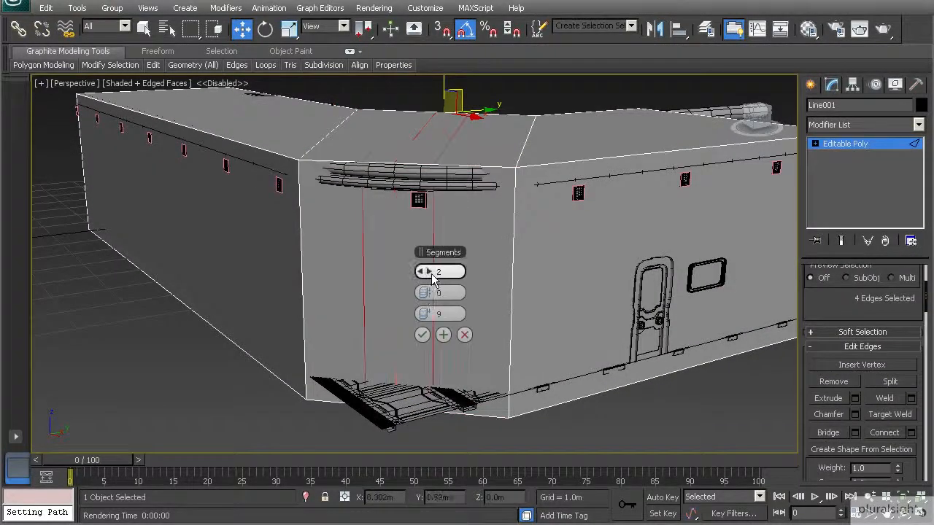
{"action": "right_click", "coordinate": [427, 316]}
{"action": "right_click", "coordinate": [427, 314]}
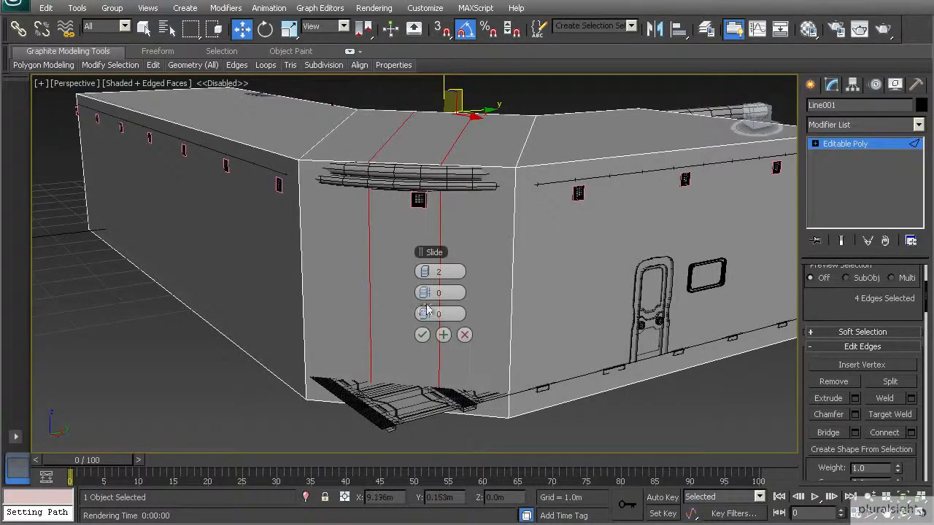
{"action": "left_click_drag", "start_coordinate": [431, 293], "coordinate": [438, 309]}
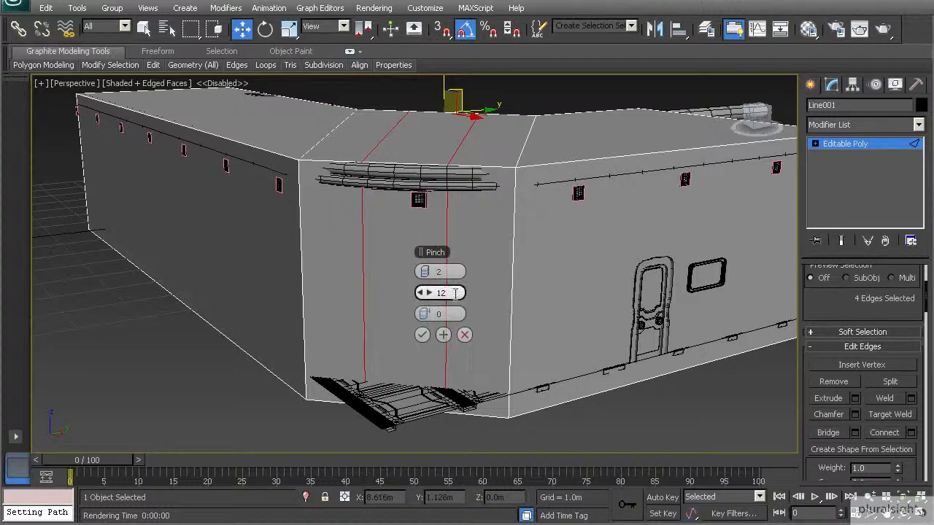
{"action": "left_click", "coordinate": [421, 334]}
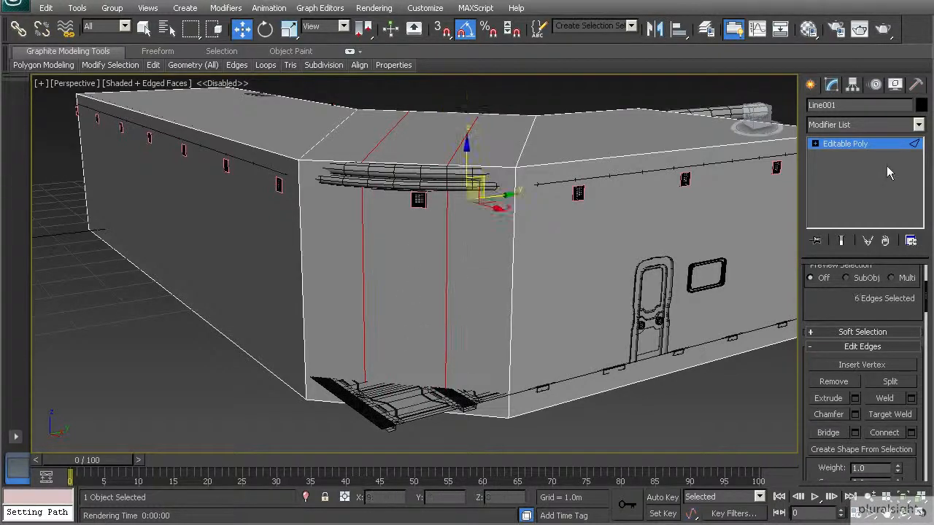
- Move the middle wall polygon of the corner outward to make room for the support's base, and exit polygon mode
{"action": "key", "text": "4"}
{"action": "left_click", "coordinate": [408, 247]}
{"action": "middle_click_drag", "start_coordinate": [408, 246], "coordinate": [428, 304], "text": "alt"}
{"action": "left_click_drag", "start_coordinate": [428, 304], "coordinate": [428, 306]}
{"action": "mouse_move", "coordinate": [484, 229]}
{"action": "middle_mouse_down", "text": "alt"}
{"action": "mouse_move", "coordinate": [460, 235]}
{"action": "mouse_move", "coordinate": [478, 223]}
{"action": "mouse_move", "coordinate": [542, 226]}
{"action": "mouse_move", "coordinate": [473, 241]}
{"action": "middle_mouse_up", "text": "alt"}
{"action": "scroll", "coordinate": [426, 256], "scroll_direction": "up", "scroll_amount": 1}
{"action": "scroll", "coordinate": [410, 262], "scroll_direction": "down", "scroll_amount": 1}
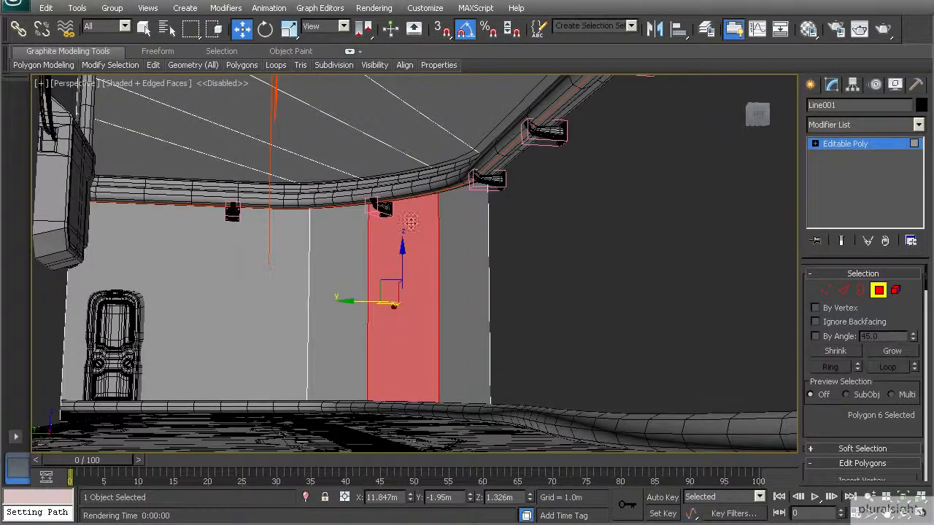
{"action": "left_click", "coordinate": [834, 145]}
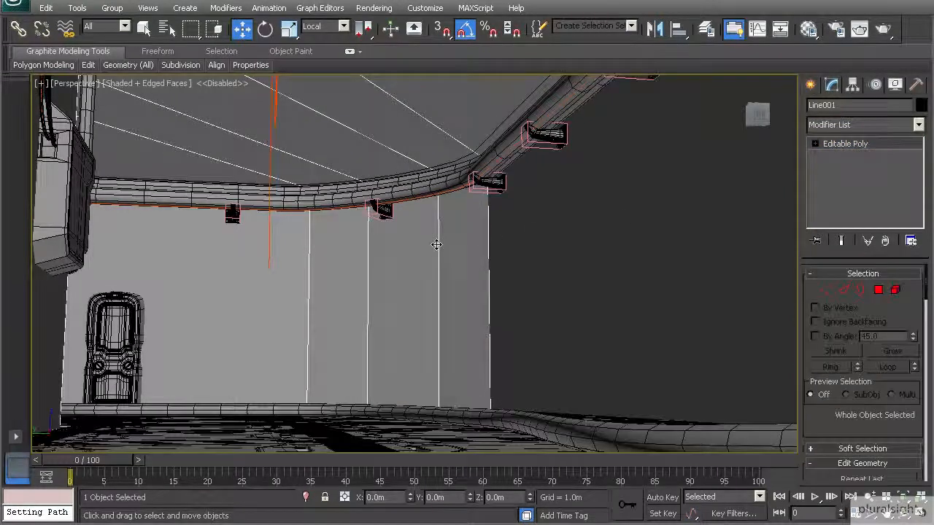
- Deselect the corridor mesh and review the row of supports along the pipes from the corridor entrance, centring on the far door
{"action": "scroll", "coordinate": [536, 245], "scroll_direction": "down", "scroll_amount": 10}
{"action": "key", "text": "ctrl+d"}
{"action": "middle_click_drag", "start_coordinate": [504, 267], "coordinate": [530, 281], "text": "alt"}
{"action": "scroll", "coordinate": [496, 275], "scroll_direction": "up", "scroll_amount": 5}
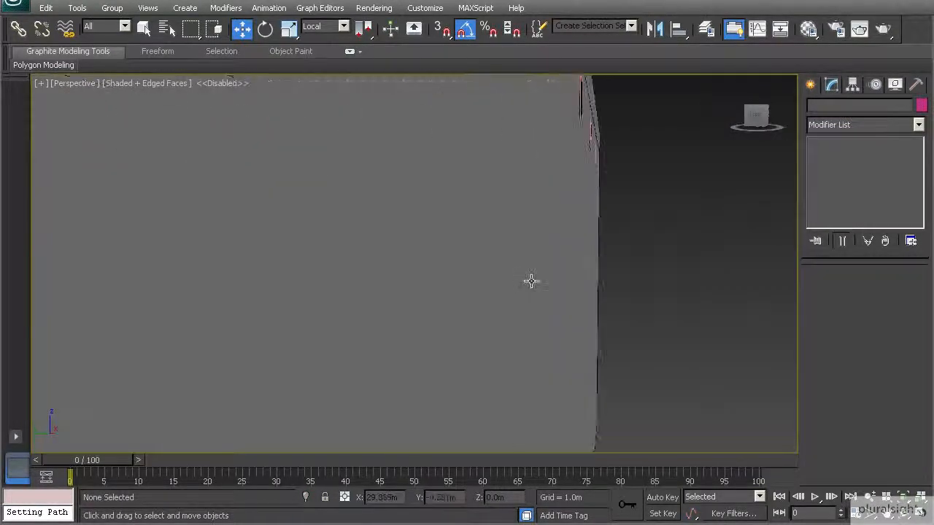
{"action": "scroll", "coordinate": [380, 279], "scroll_direction": "up", "scroll_amount": 4}
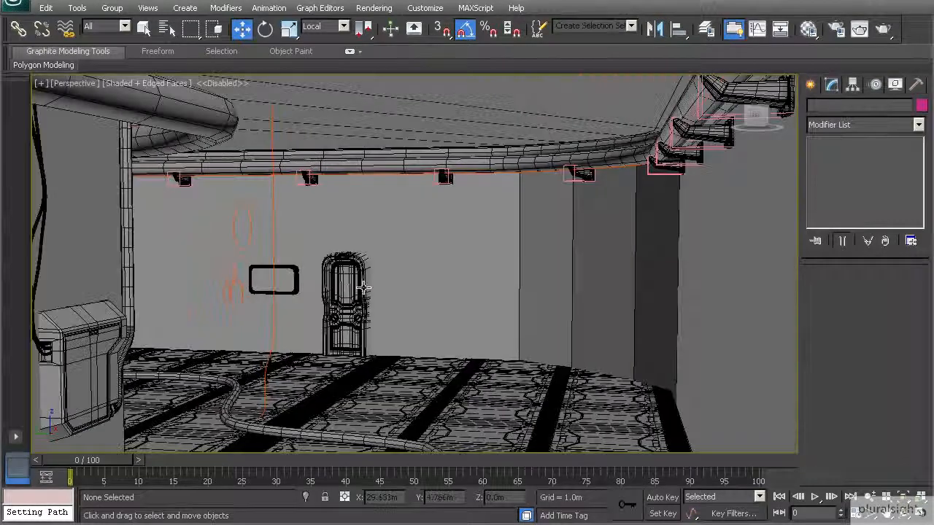
{"action": "left_click", "coordinate": [356, 306]}
{"action": "key", "text": "z"}
{"action": "scroll", "coordinate": [360, 310], "scroll_direction": "down", "scroll_amount": 10}
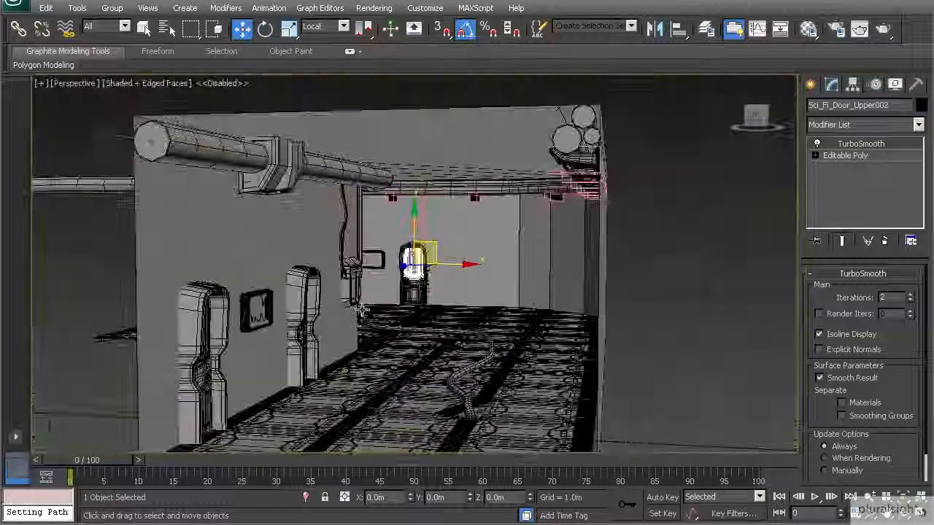
{"action": "scroll", "coordinate": [361, 310], "scroll_direction": "up", "scroll_amount": 2}
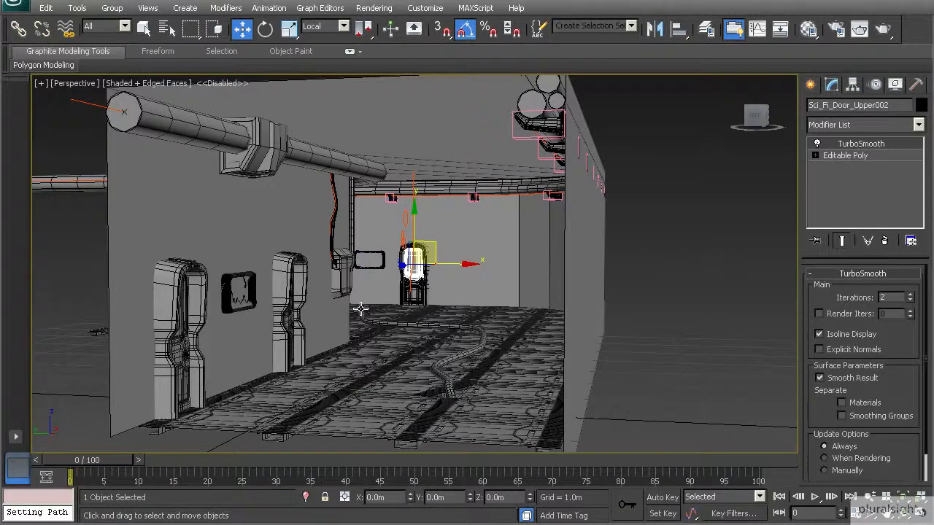
{"action": "left_click", "coordinate": [730, 233]}
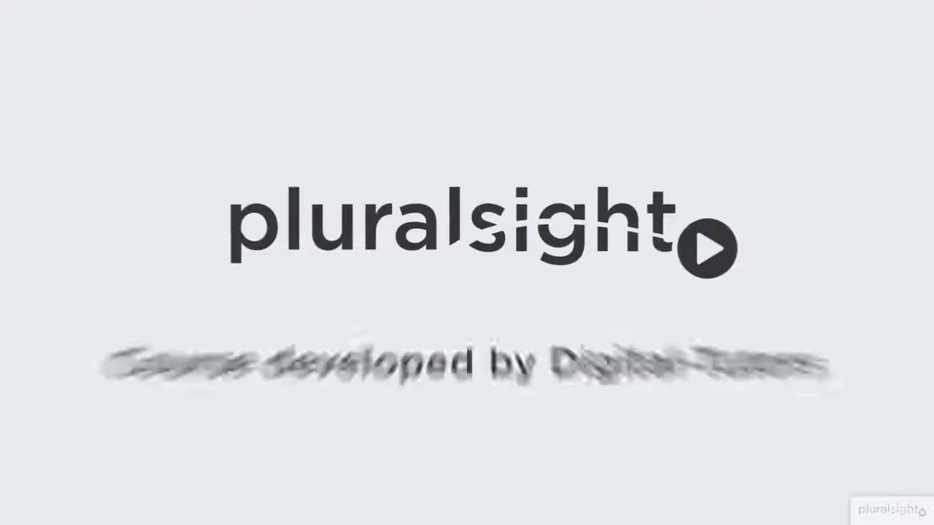